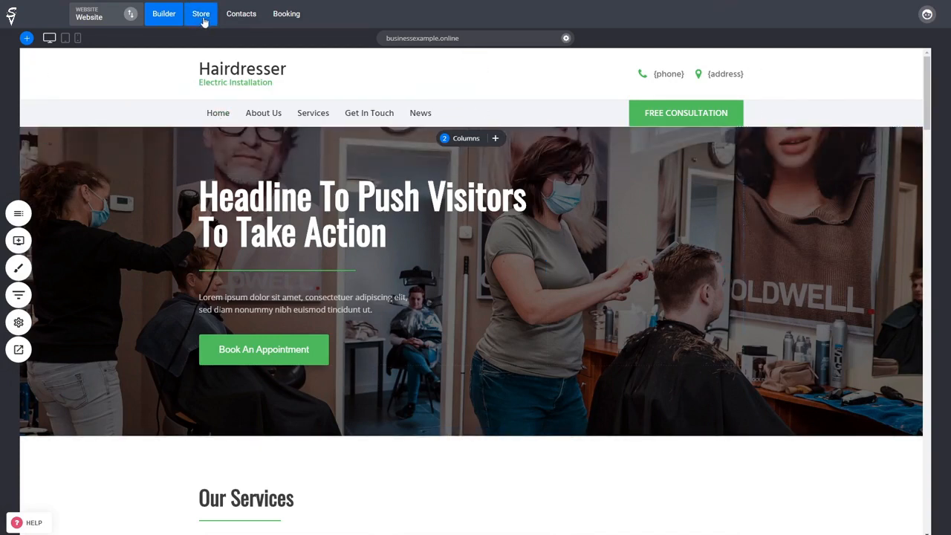
- Add a new product of type Service to the online store and title it "Service"
left_click(202, 15)
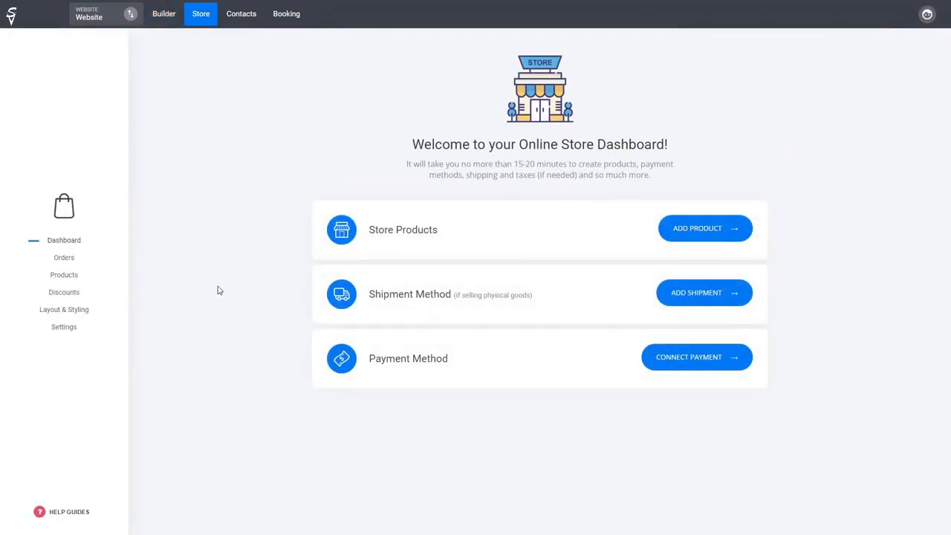
left_click(64, 275)
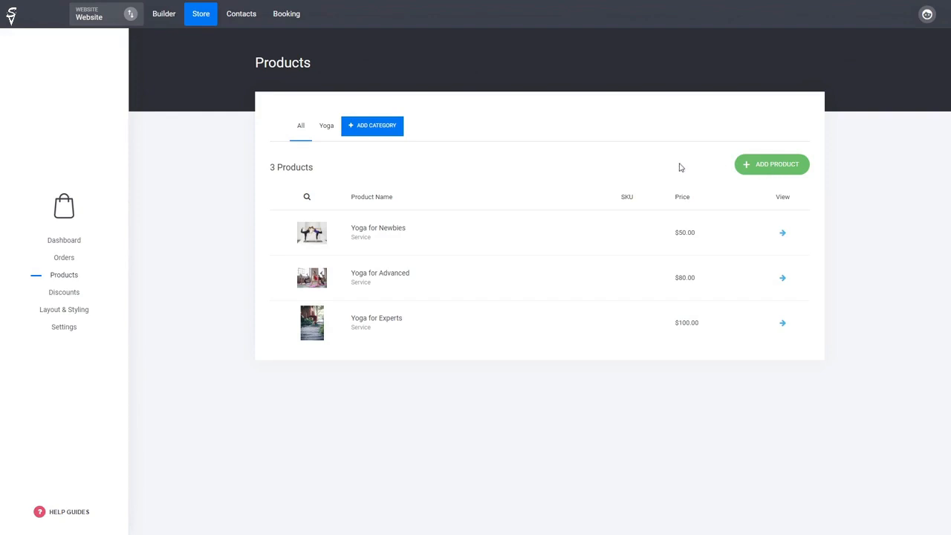
left_click(768, 166)
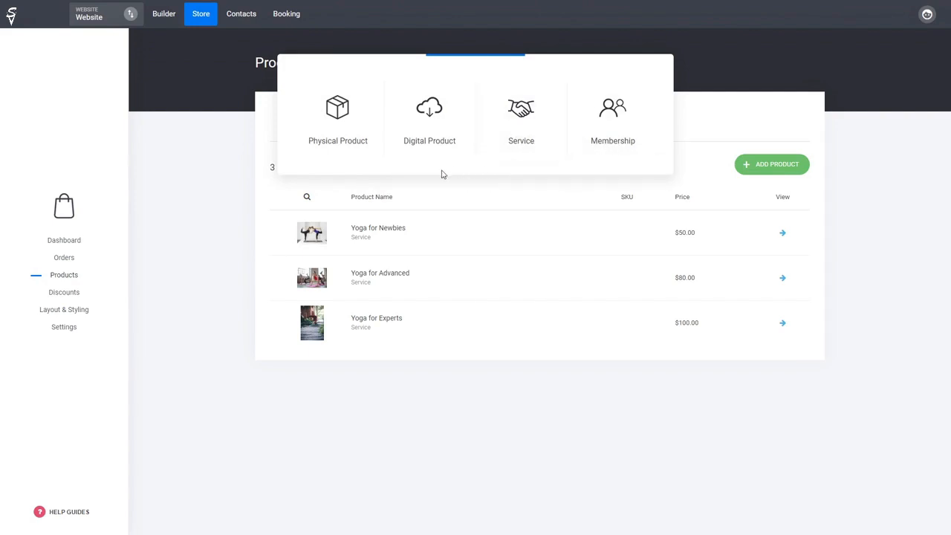
left_click(520, 130)
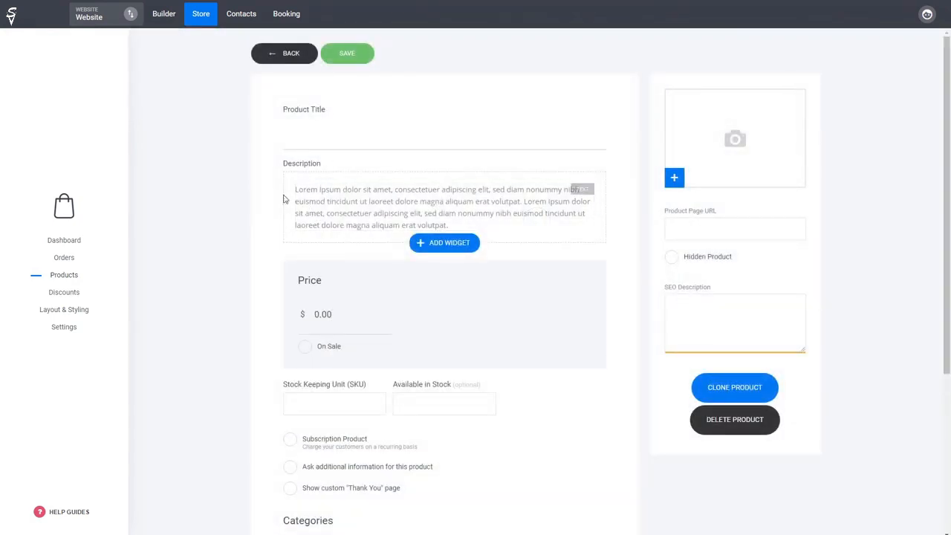
left_click(297, 143)
type("Service")
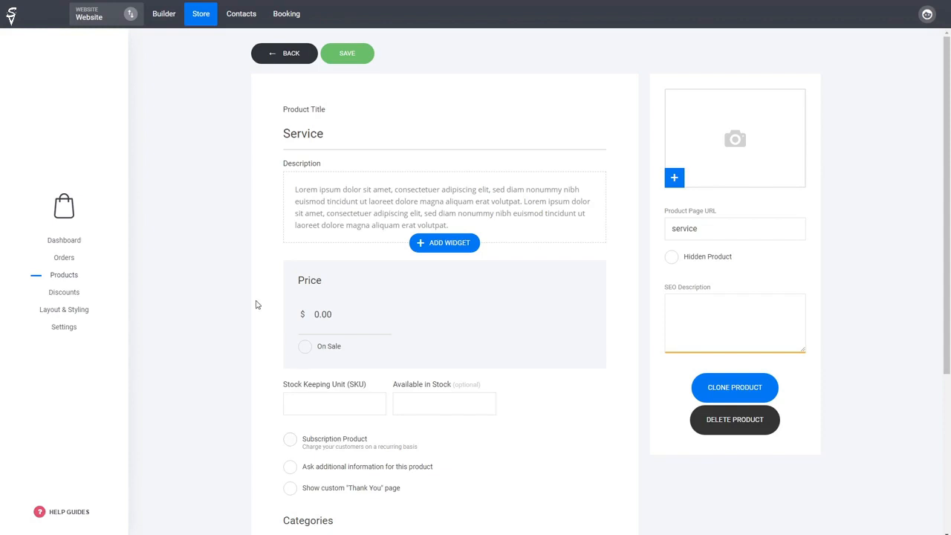
- Set the price of the Service product to $10.00
left_click_drag(350, 318, 314, 320)
type("10")
left_click(254, 326)
- Assign the Service product to the Yoga category and save the product
scroll(235, 325, "down", 3)
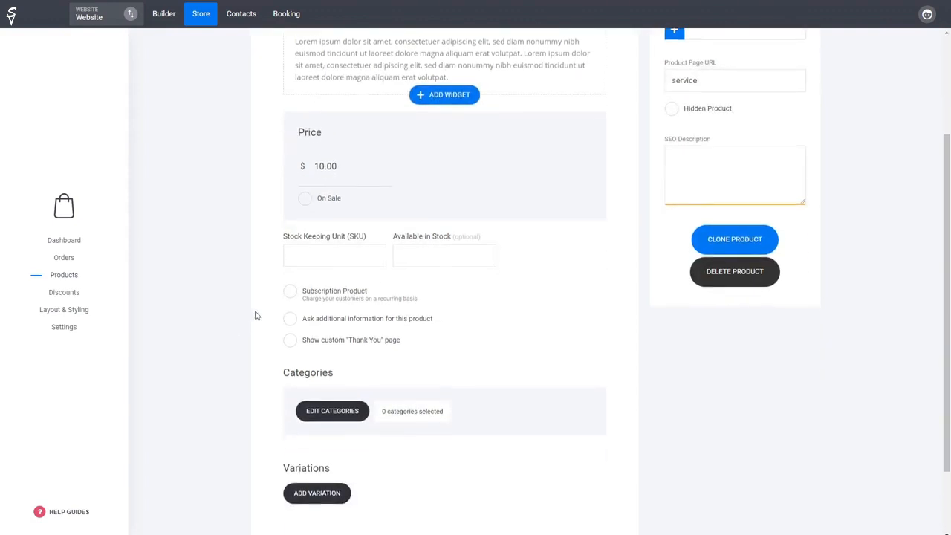
scroll(254, 316, "up", 1)
scroll(255, 315, "up", 1)
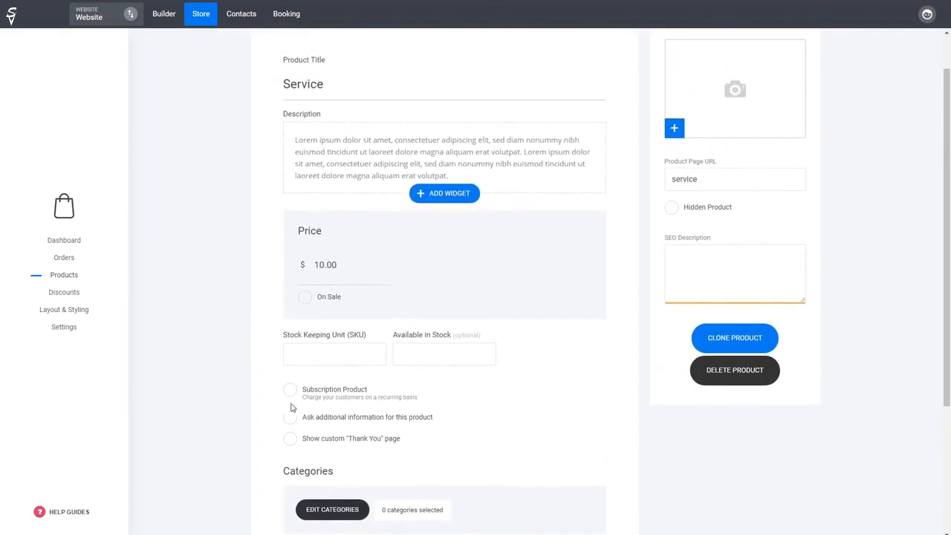
scroll(543, 389, "up", 1)
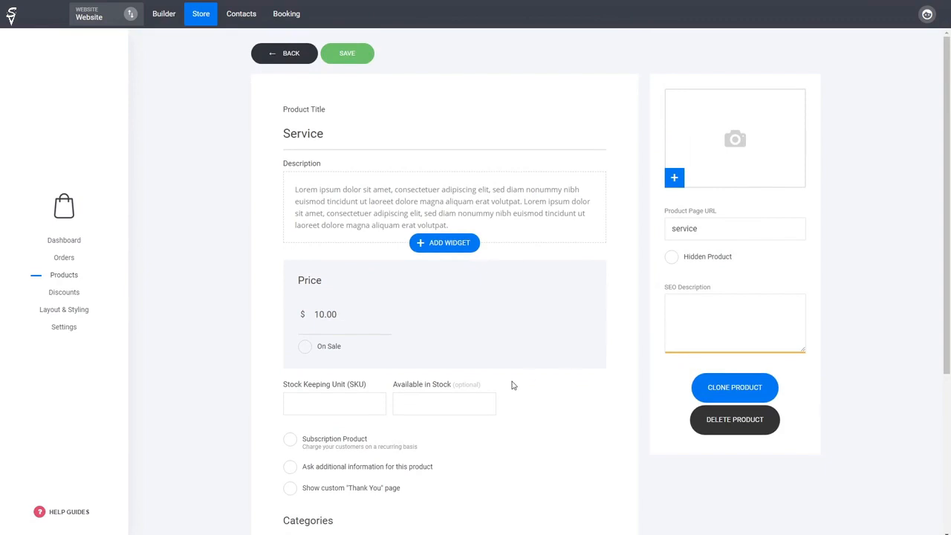
scroll(512, 385, "down", 4)
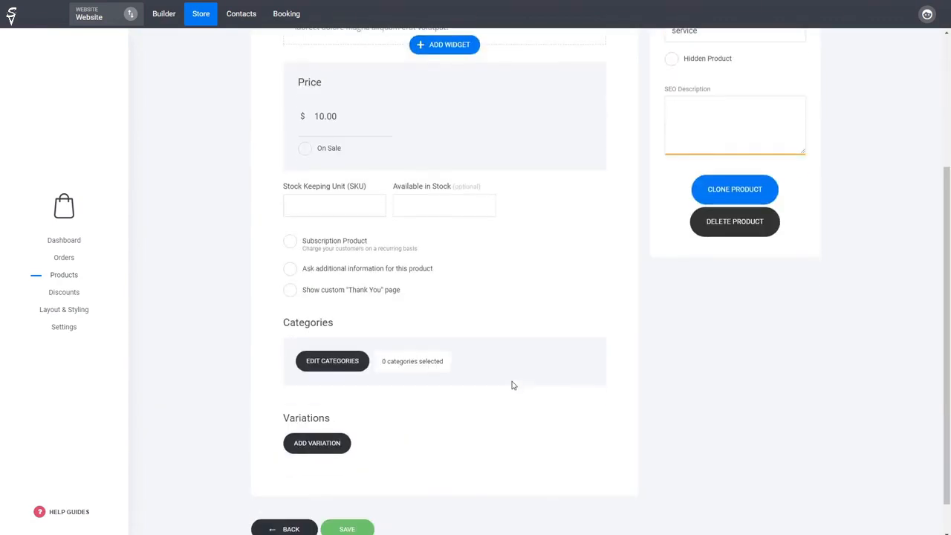
left_click(355, 365)
type("Yoga")
key("Return")
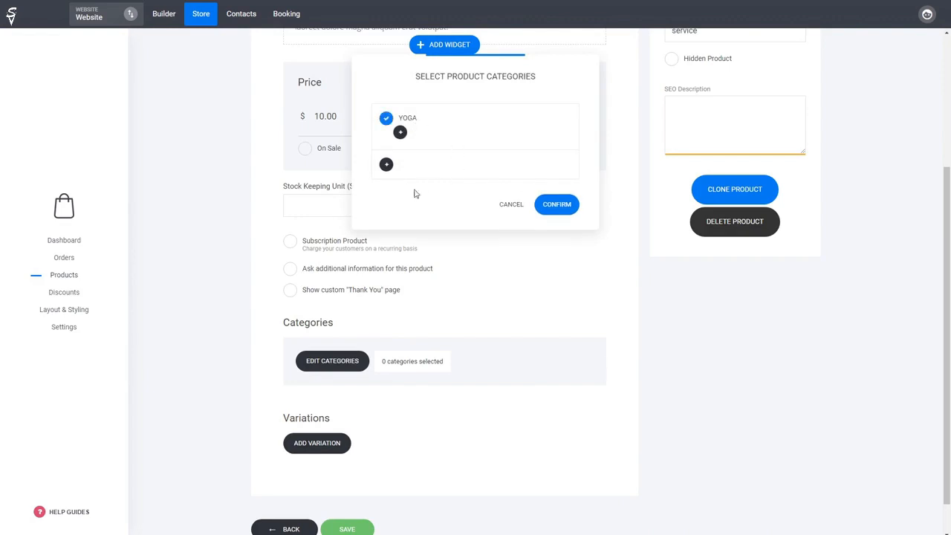
left_click(559, 205)
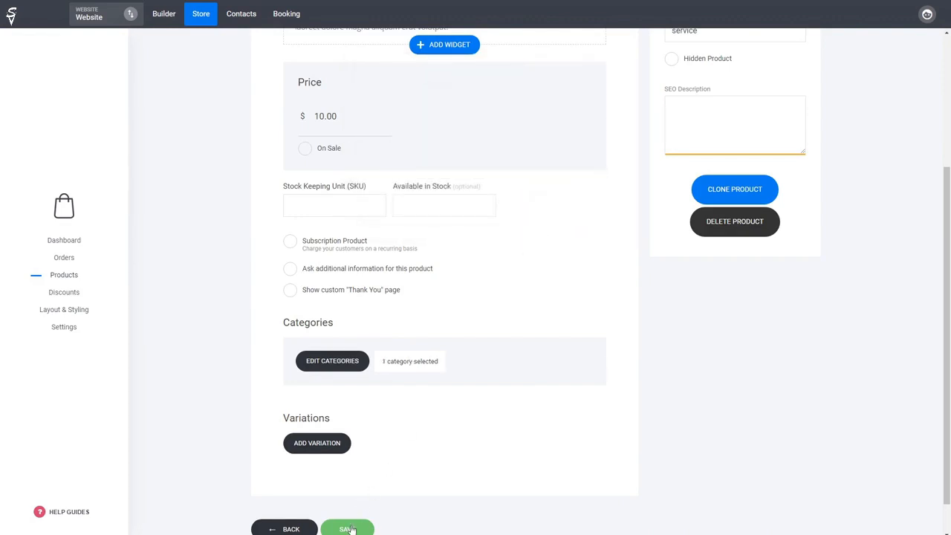
left_click(348, 528)
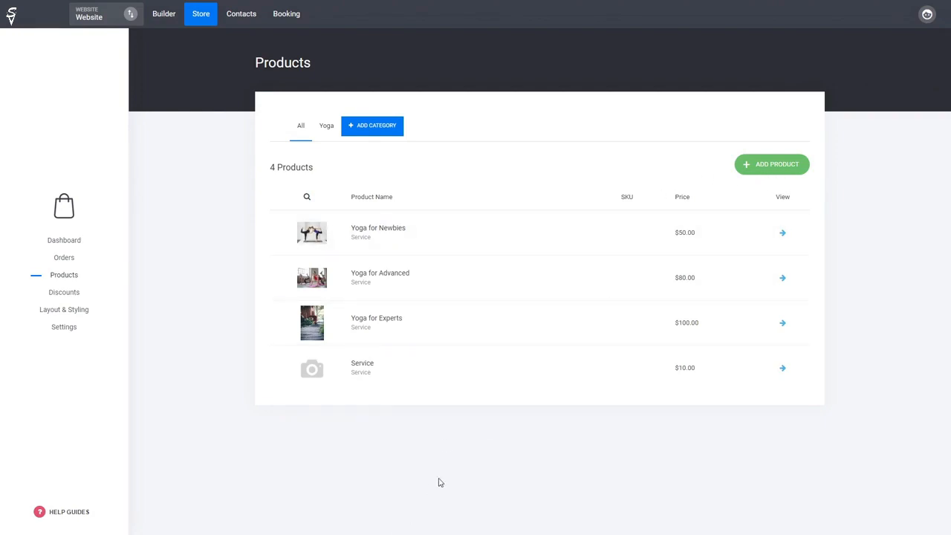
- Open the saved Service product from the product list and go back to the store overview
left_click(358, 365)
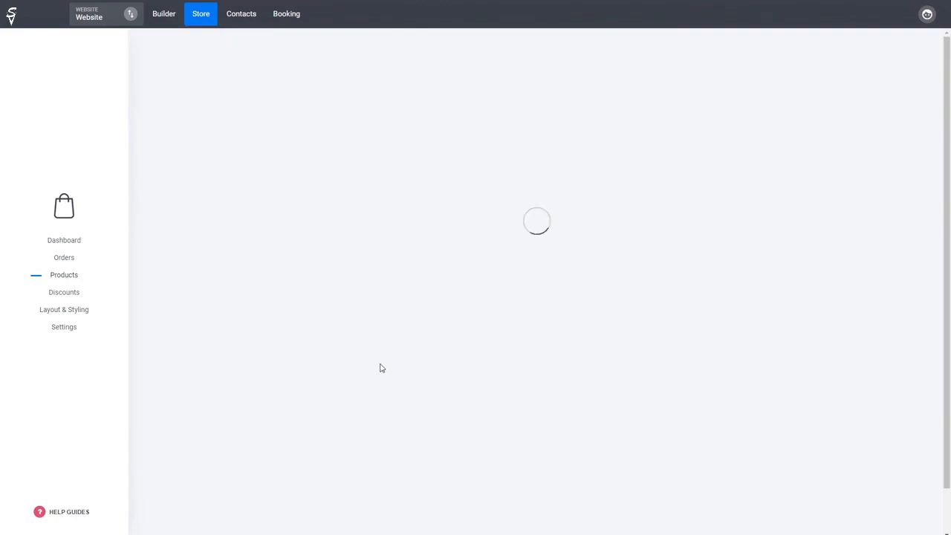
left_click(278, 53)
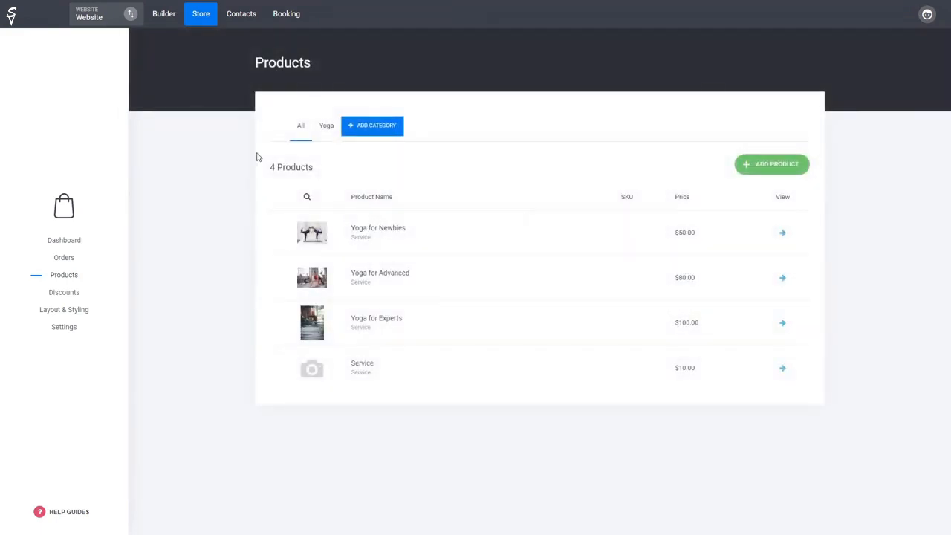
left_click(206, 15)
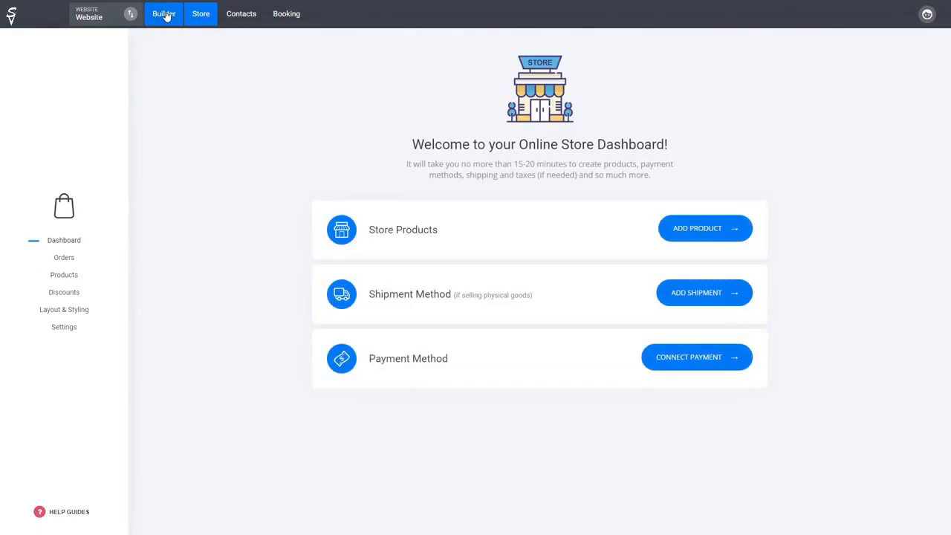
- In the website builder, link the header's FREE CONSULTATION button to all store products, opening in the same tab
left_click(165, 15)
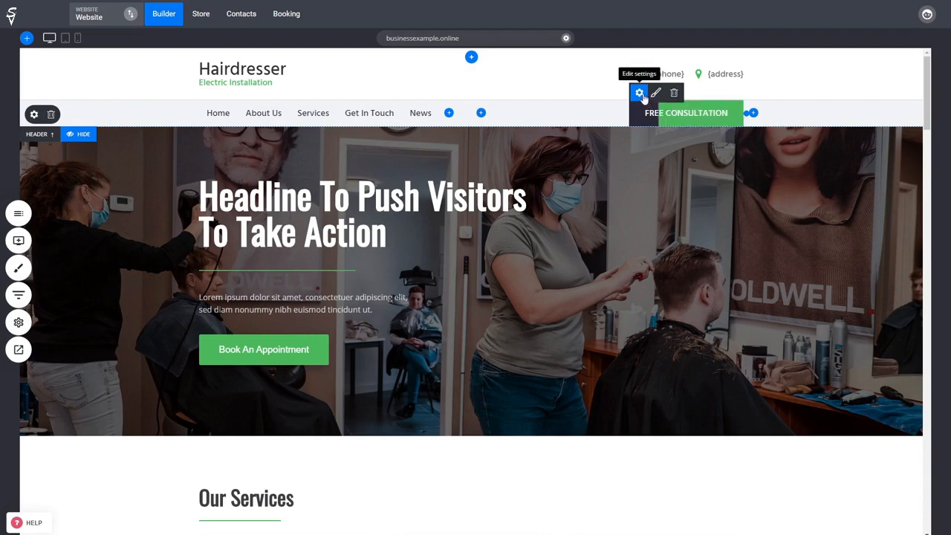
left_click(640, 93)
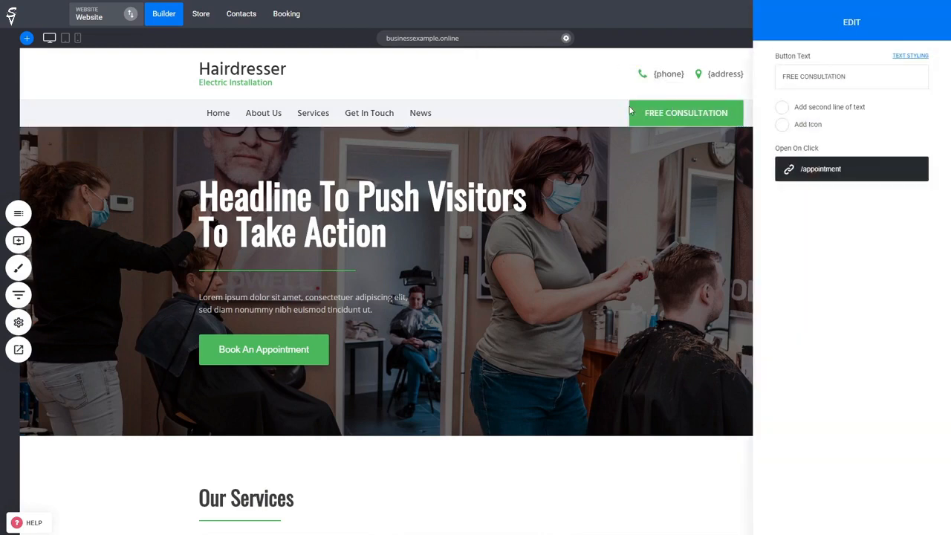
left_click(828, 175)
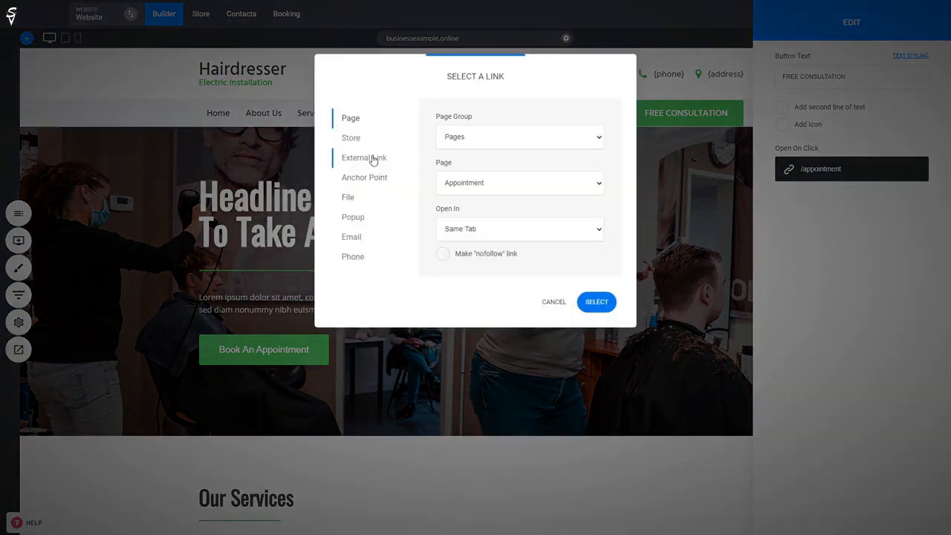
left_click(354, 142)
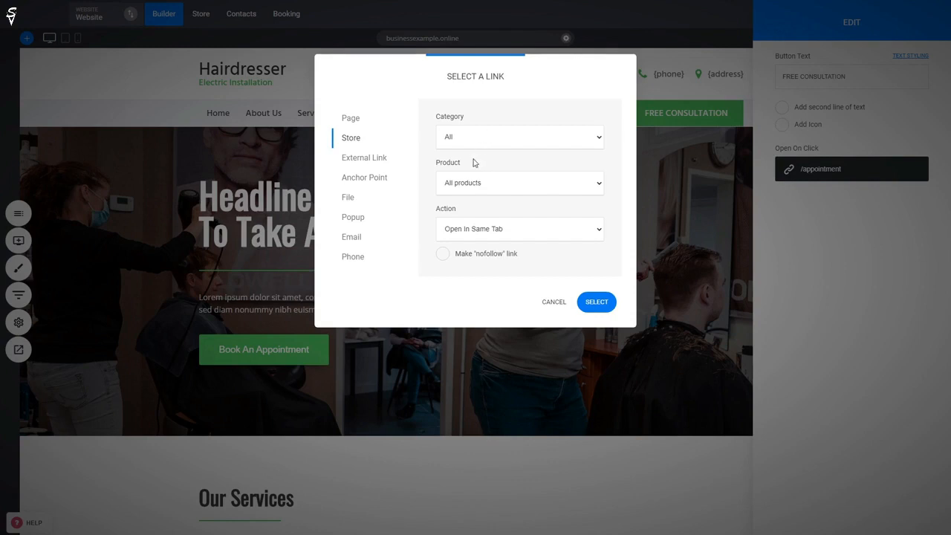
left_click(597, 306)
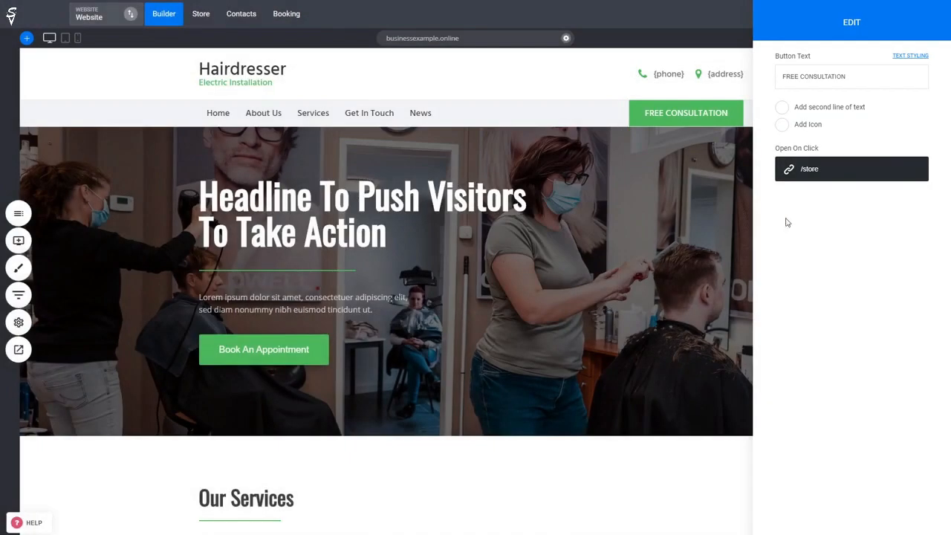
- Change the header button's text to "SHOP NOW" and apply the edit
left_click_drag(847, 76, 668, 79)
type("SHOP NOW")
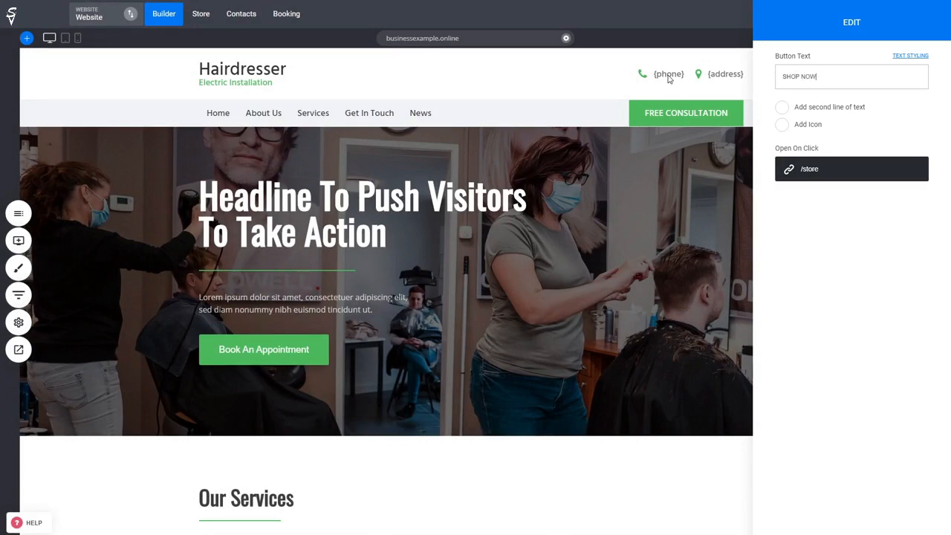
left_click(615, 172)
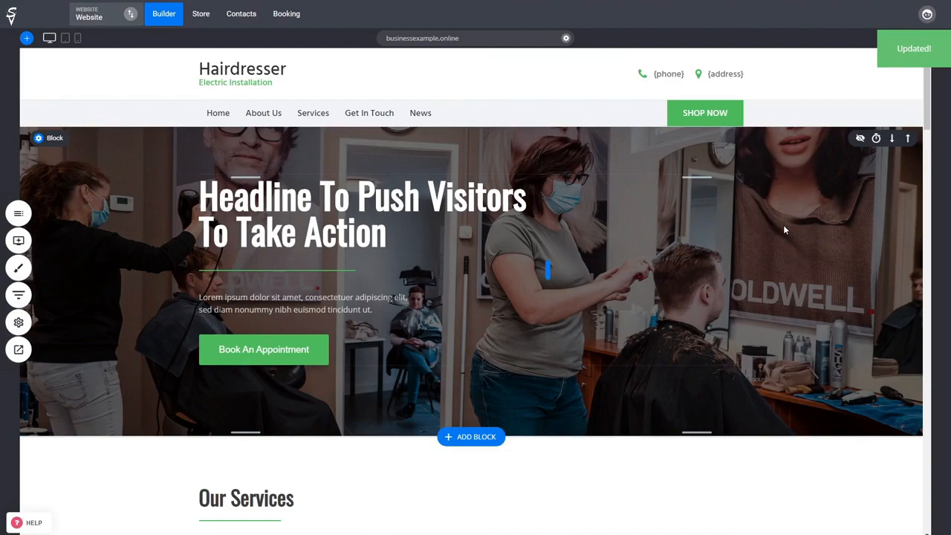
- Test the SHOP NOW button in the site preview and examine the Yoga for Experts product page down to its related products
left_click(20, 352)
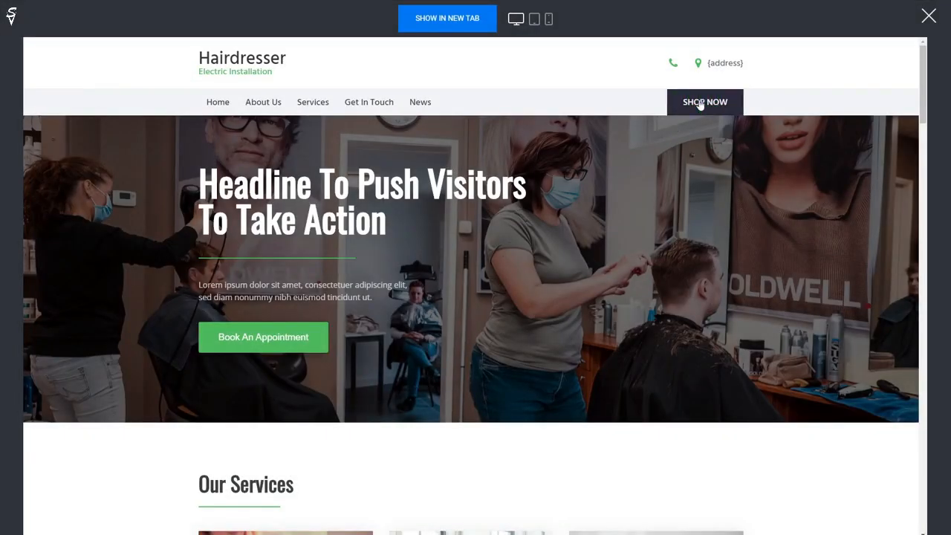
left_click(699, 104)
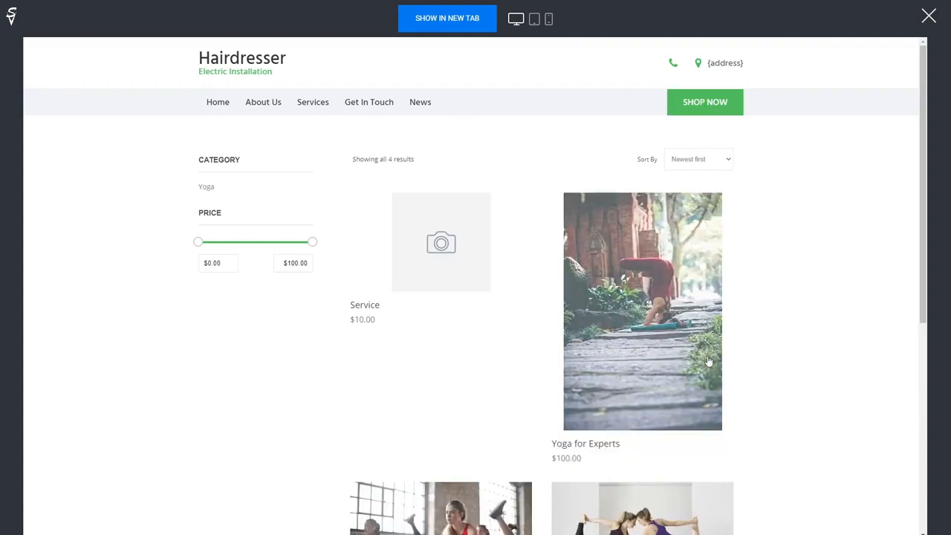
left_click(647, 243)
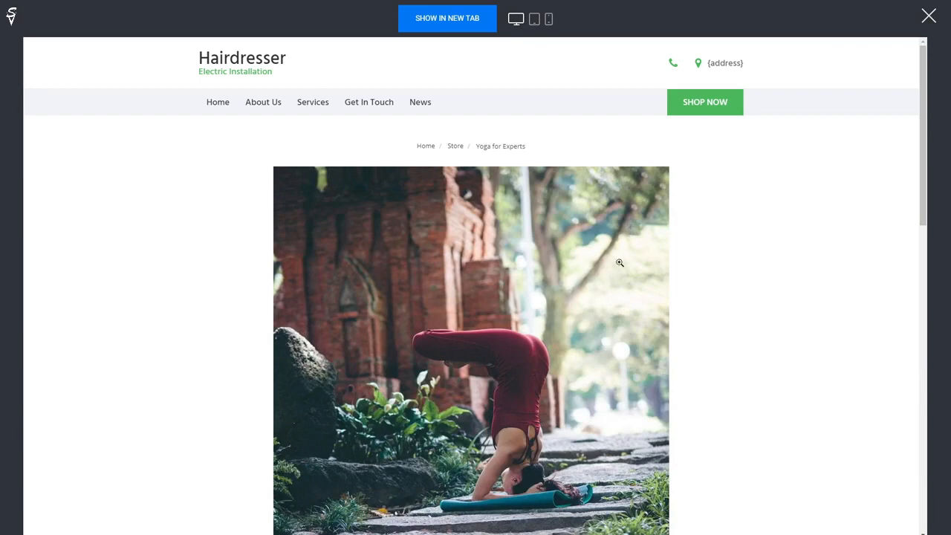
scroll(668, 262, "down", 4)
scroll(668, 262, "down", 3)
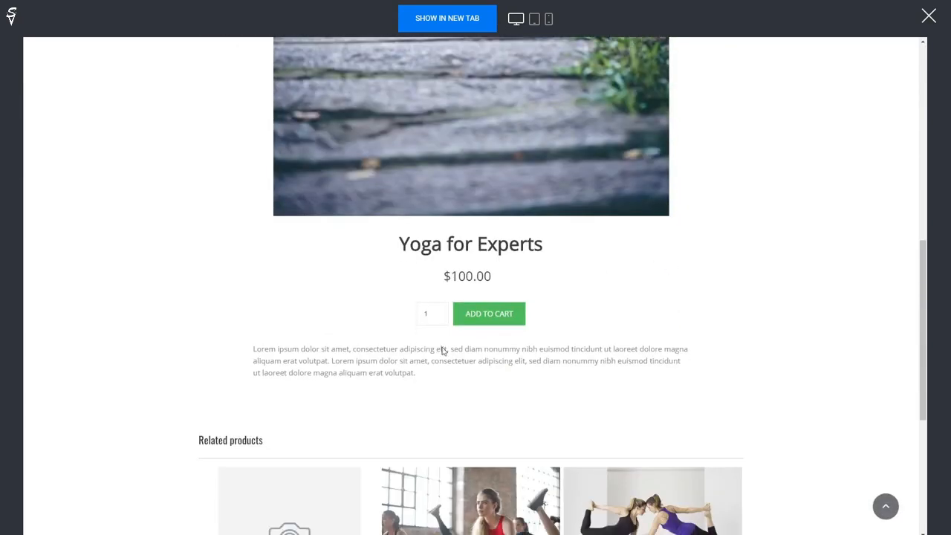
scroll(628, 337, "down", 3)
scroll(571, 327, "up", 5)
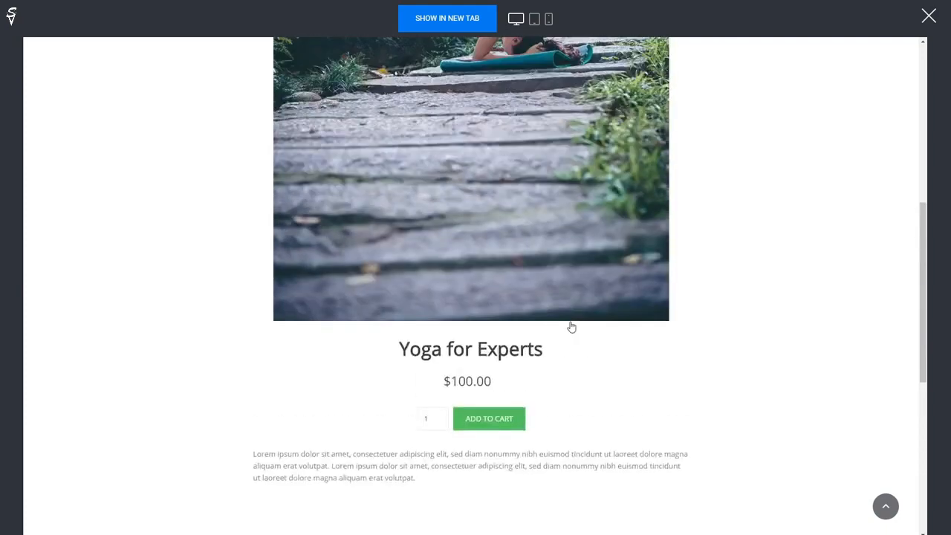
scroll(668, 297, "up", 5)
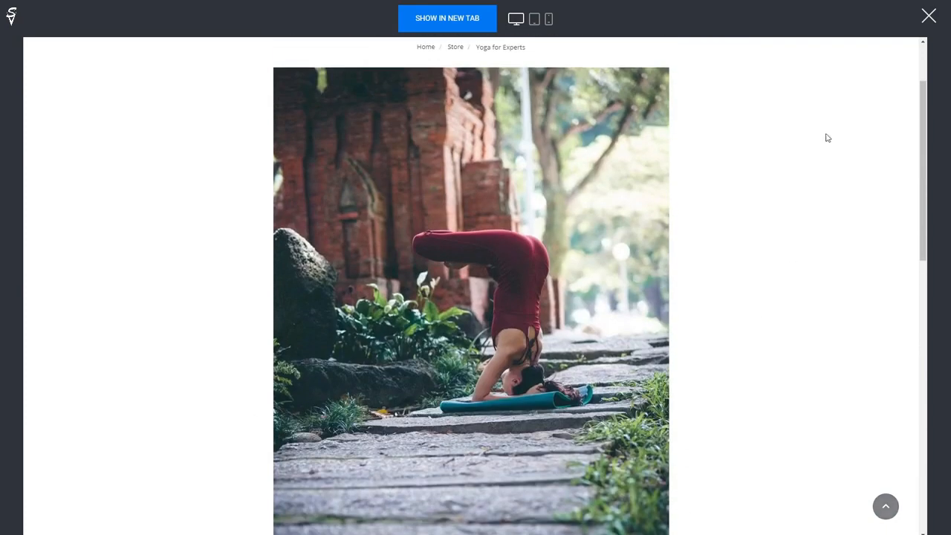
left_click(929, 15)
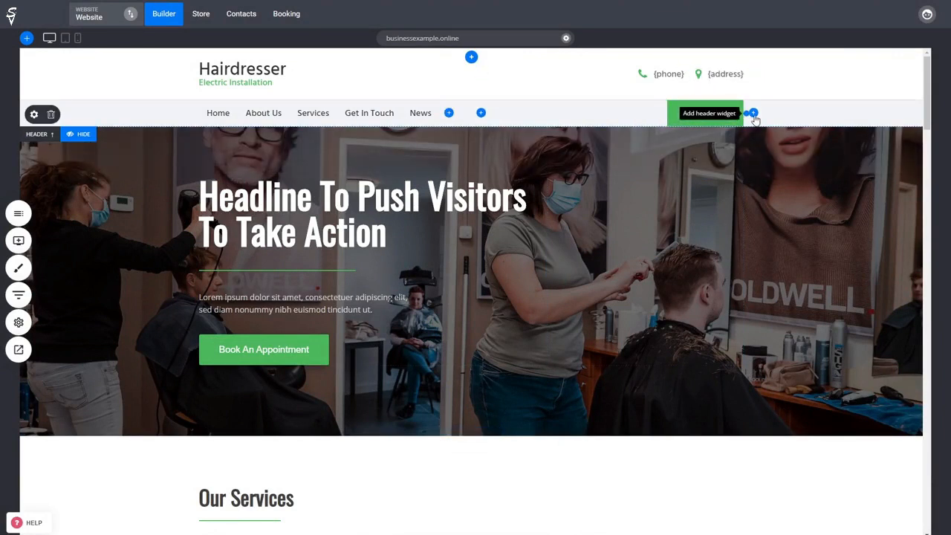
- Add a Cart widget beside the SHOP NOW button in the header, widen the gap between them slightly, and save the changes
left_click(753, 114)
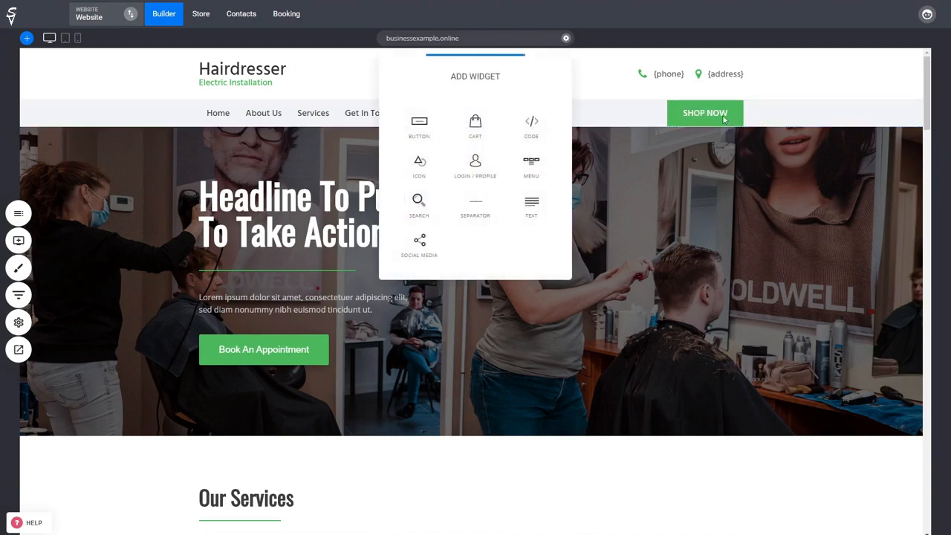
left_click(476, 122)
left_click(623, 146)
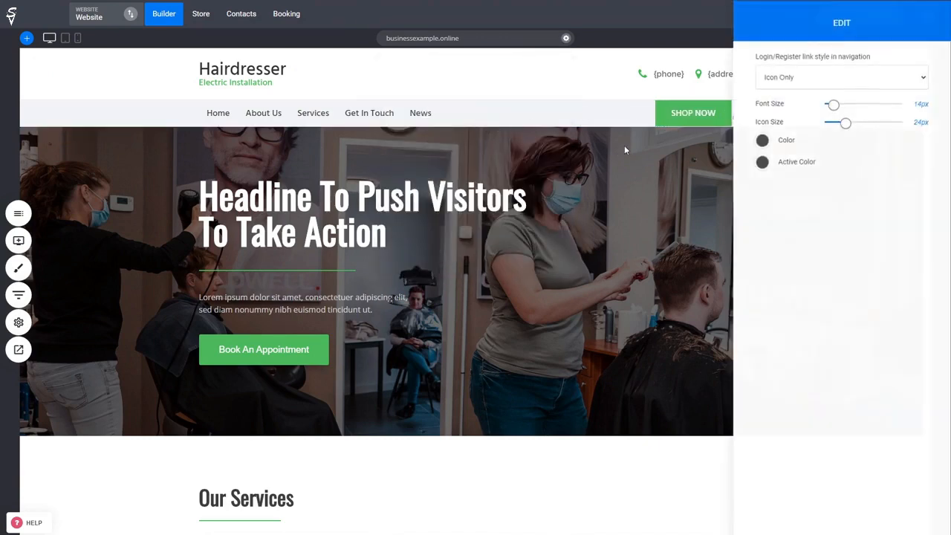
left_click_drag(734, 110, 724, 110)
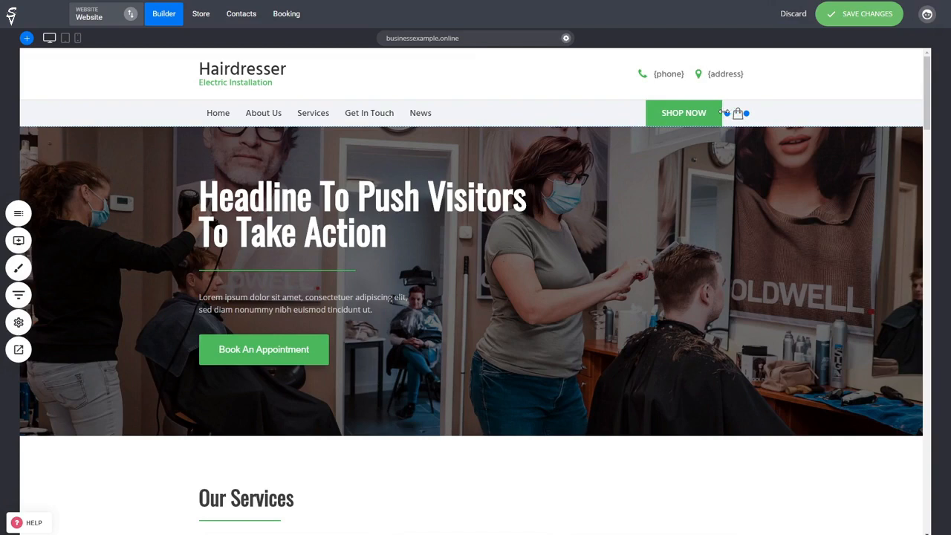
left_click(854, 14)
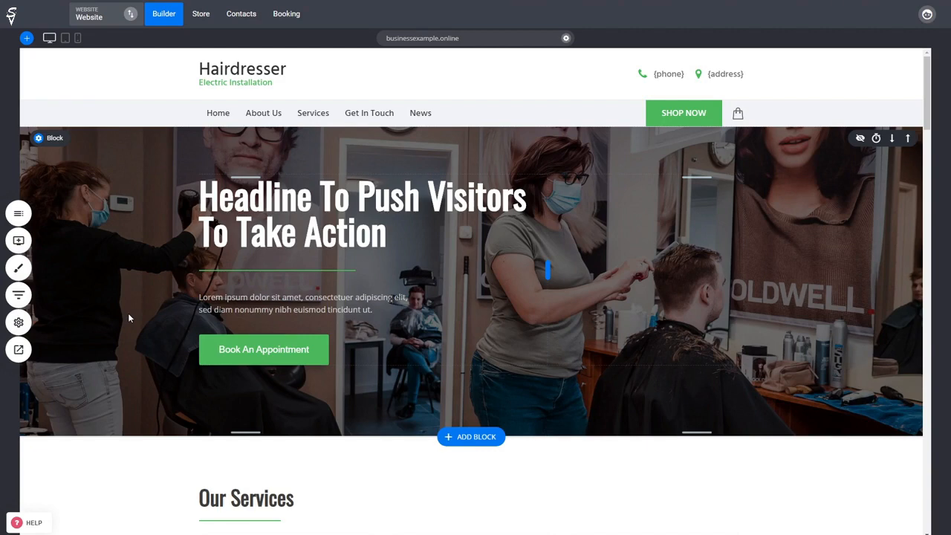
- Start a new page from the Checkout category's template with the BRAND logo, Payment Title heading and centred payment form
left_click(19, 215)
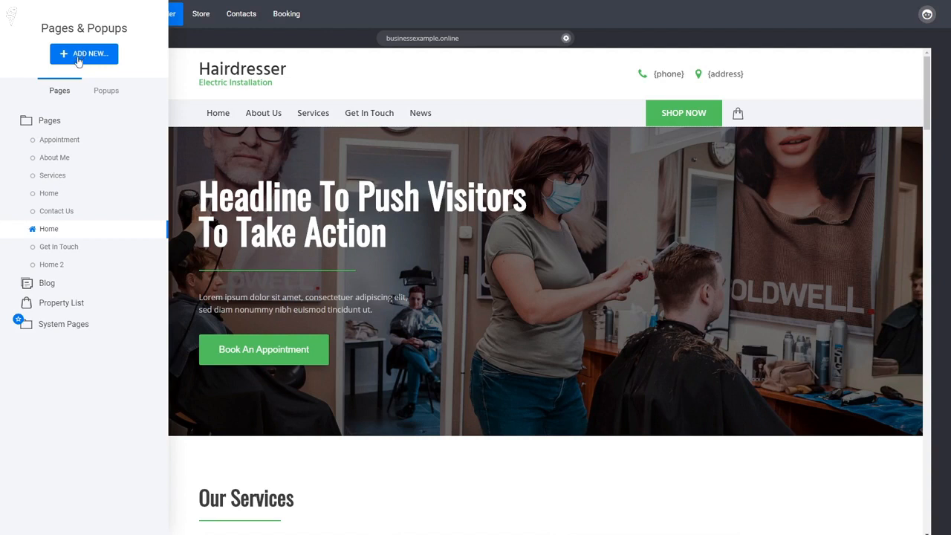
left_click(111, 61)
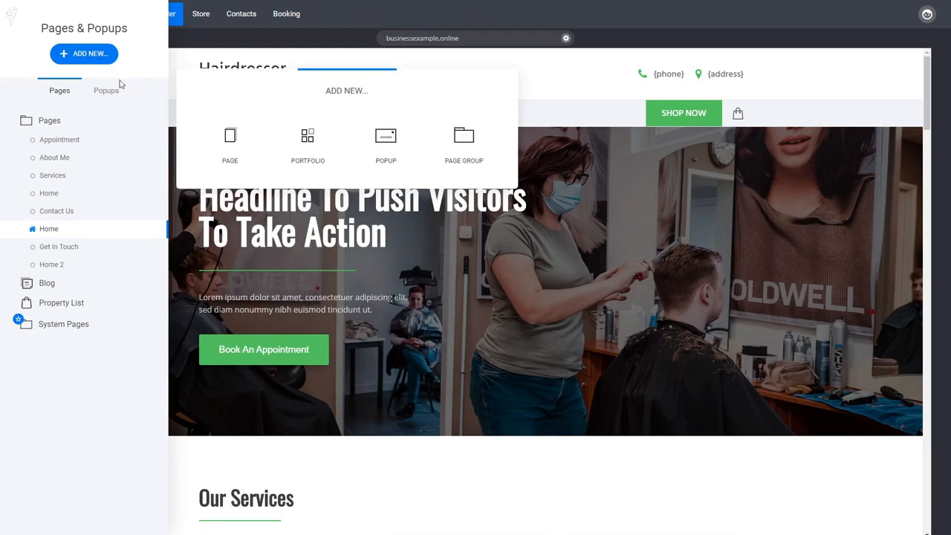
left_click(227, 147)
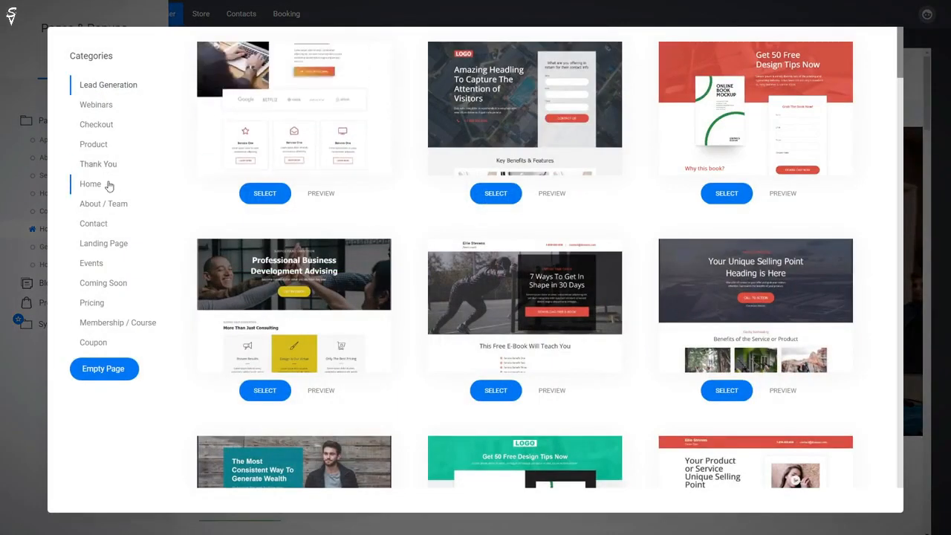
left_click(94, 126)
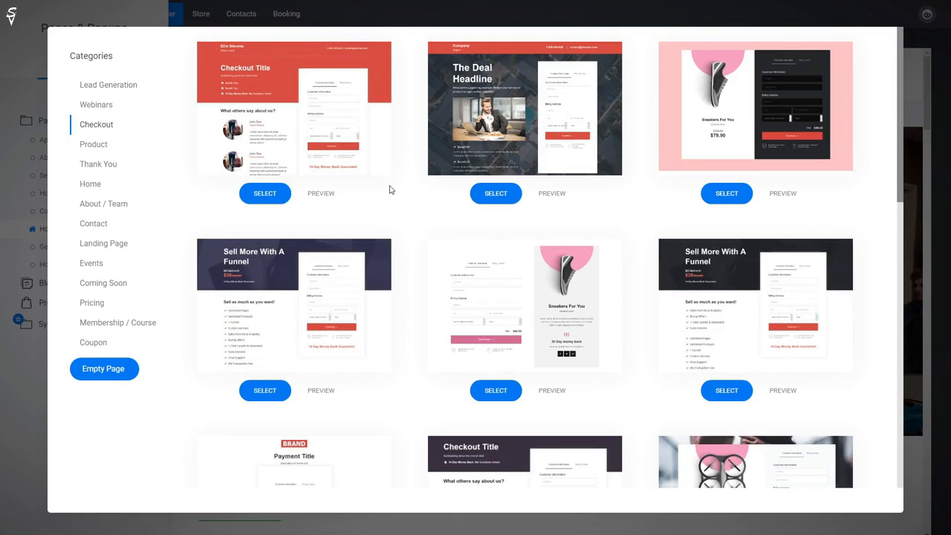
scroll(407, 172, "down", 3)
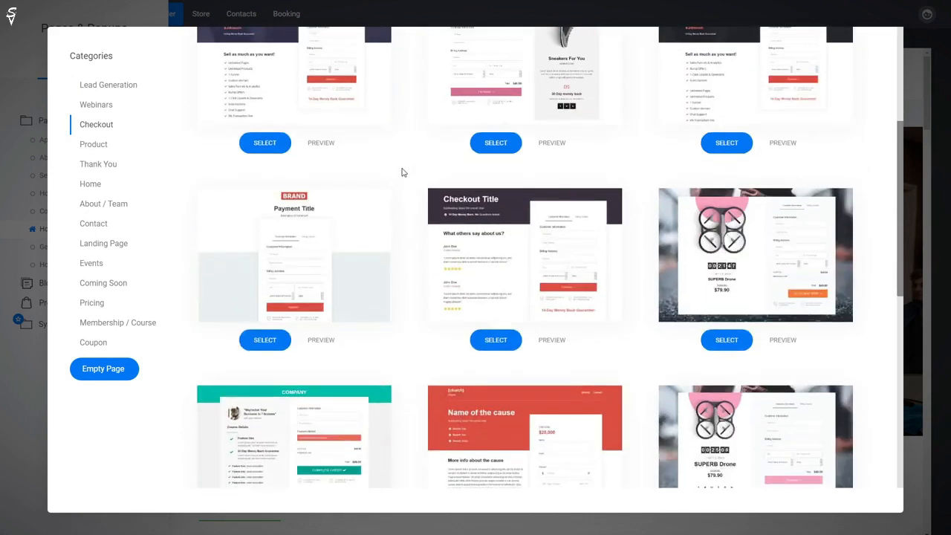
scroll(402, 173, "down", 3)
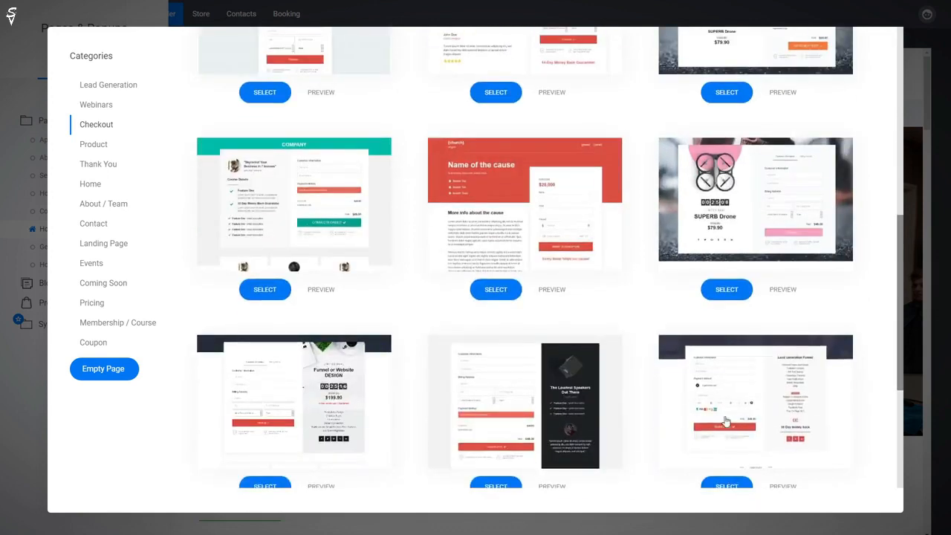
scroll(413, 332, "down", 3)
scroll(414, 331, "up", 8)
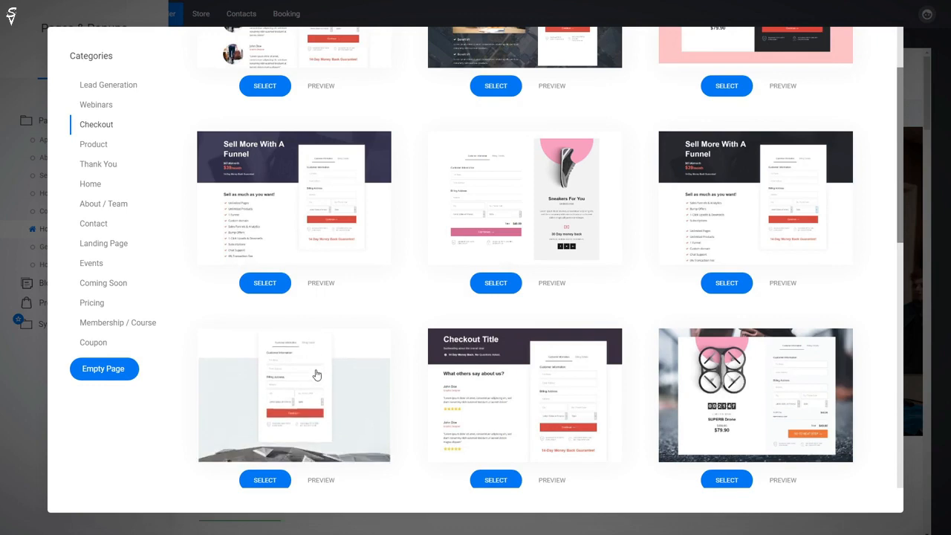
left_click(317, 373)
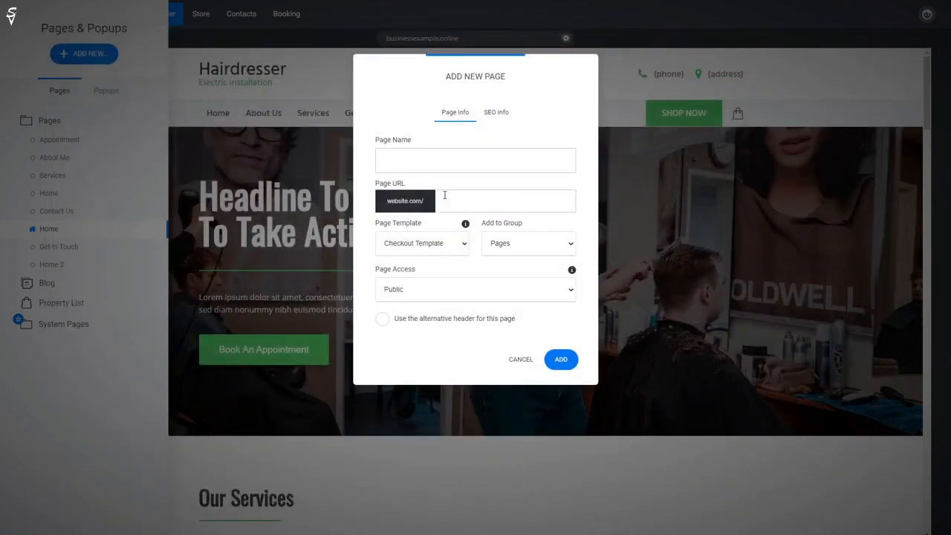
- Name the new page Checkout and add it to the Pages group with public access
type("Checkout")
left_click(559, 360)
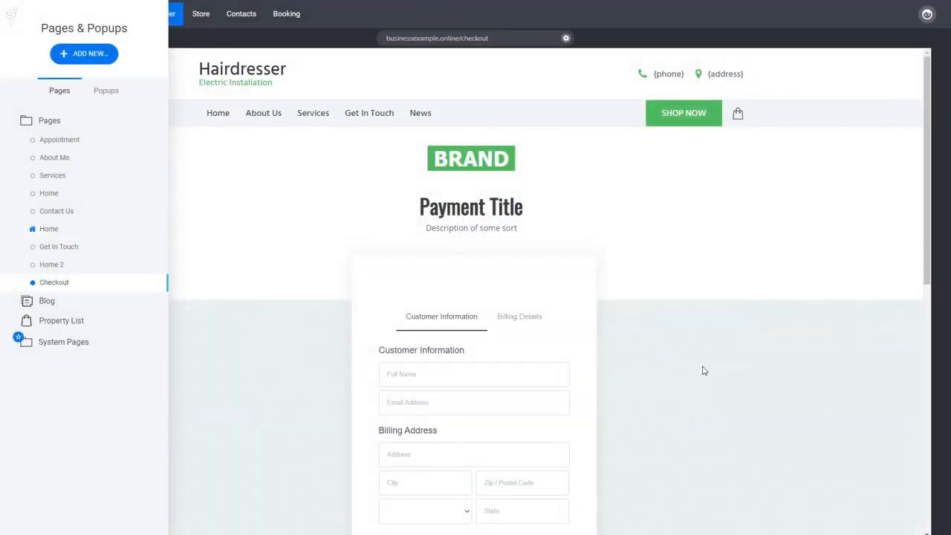
left_click(704, 370)
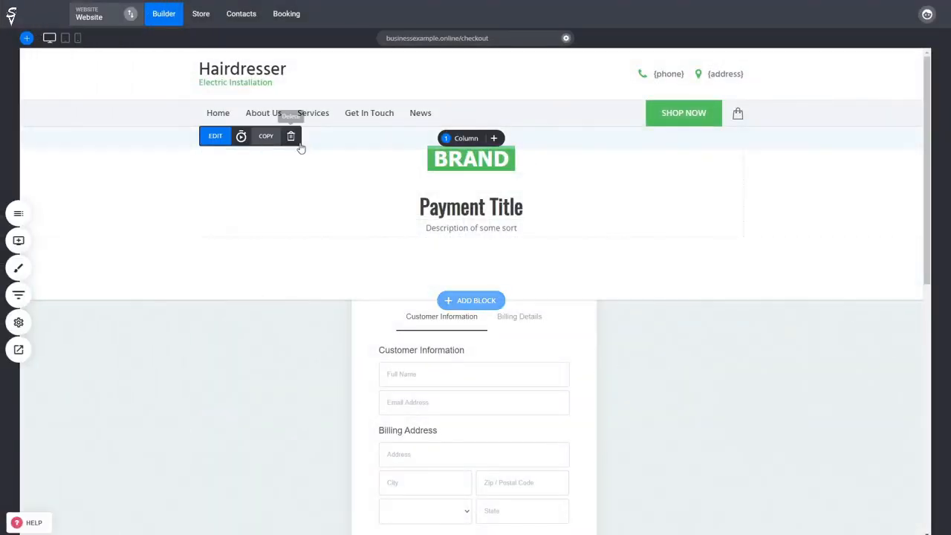
- Delete the BRAND logo from the Checkout page's top block and reduce the spacing above the Payment Title heading
left_click(292, 138)
left_click(508, 240)
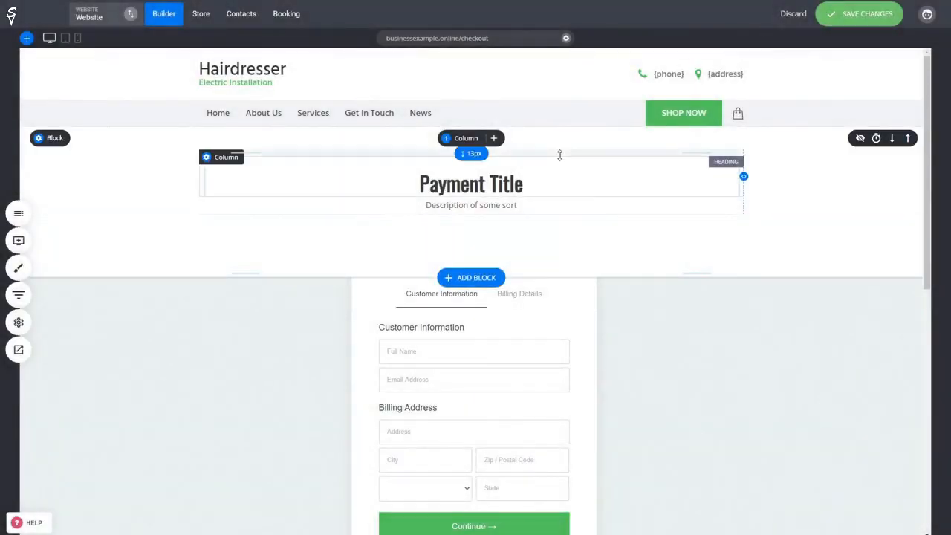
left_click_drag(560, 155, 565, 141)
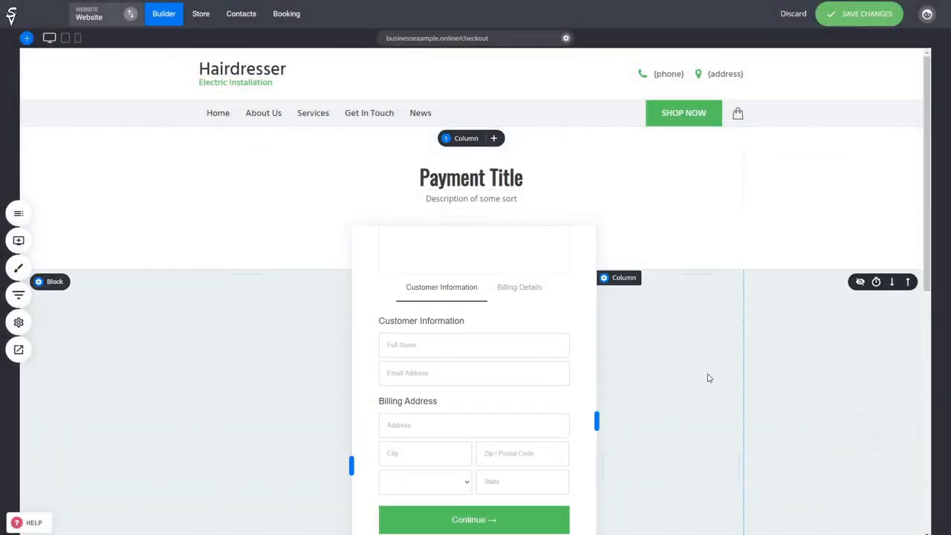
left_click(19, 240)
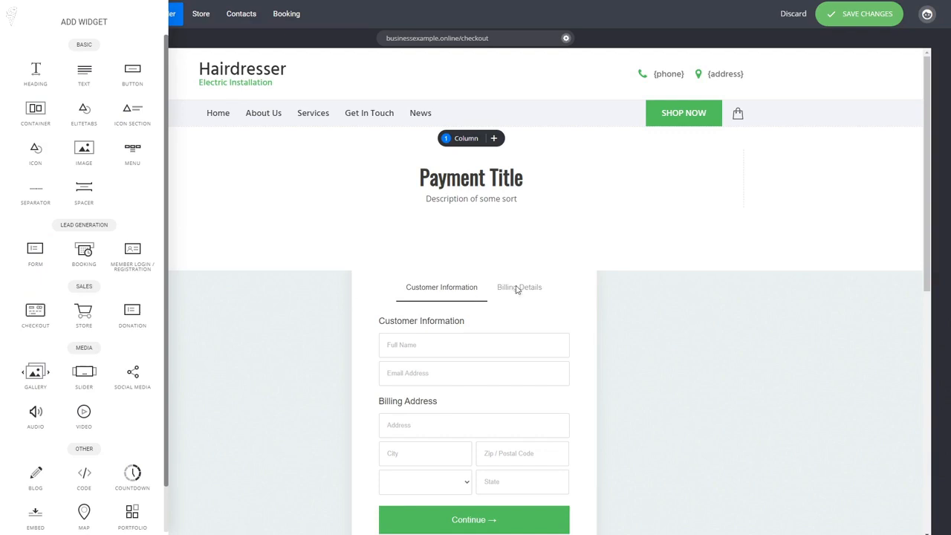
left_click(687, 306)
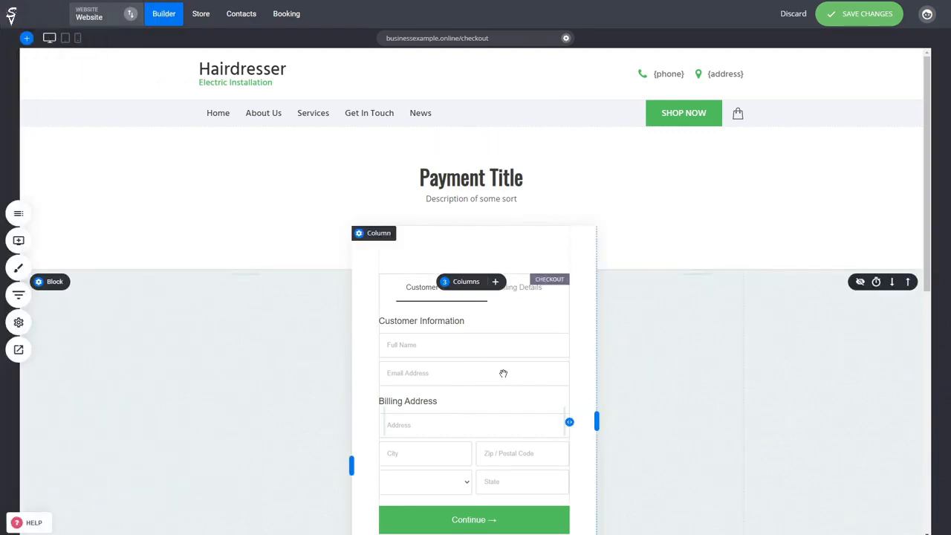
- Assign the Service product as the main product sold through the page's checkout form
scroll(504, 373, "down", 1)
left_click(513, 329)
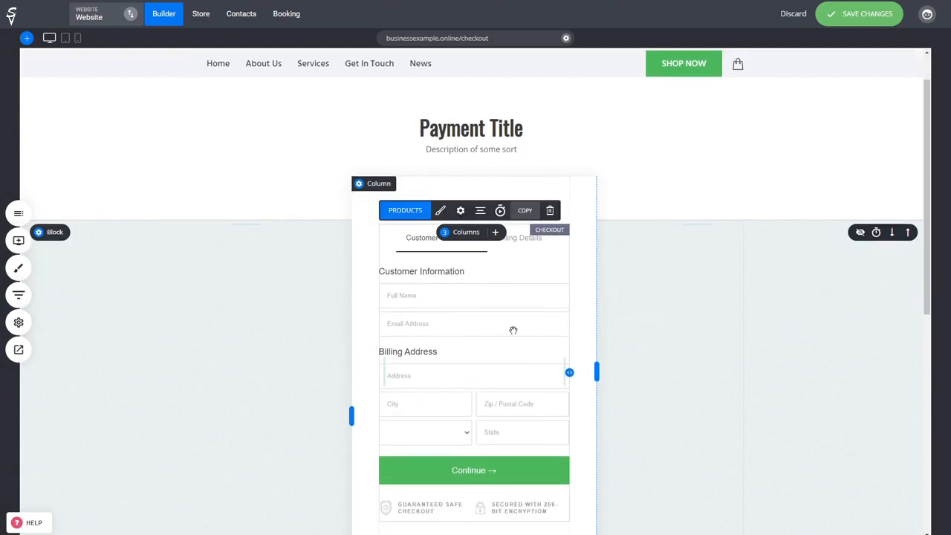
left_click(512, 329)
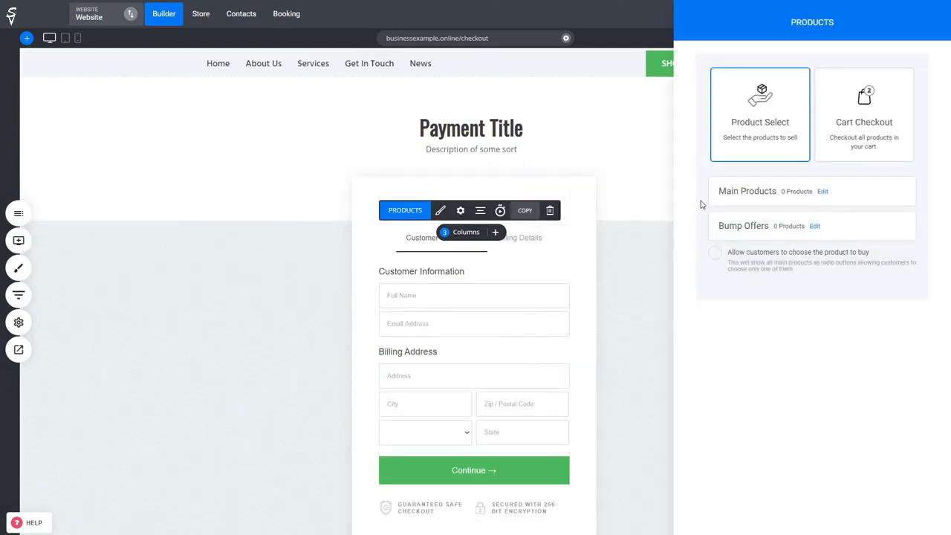
left_click(822, 192)
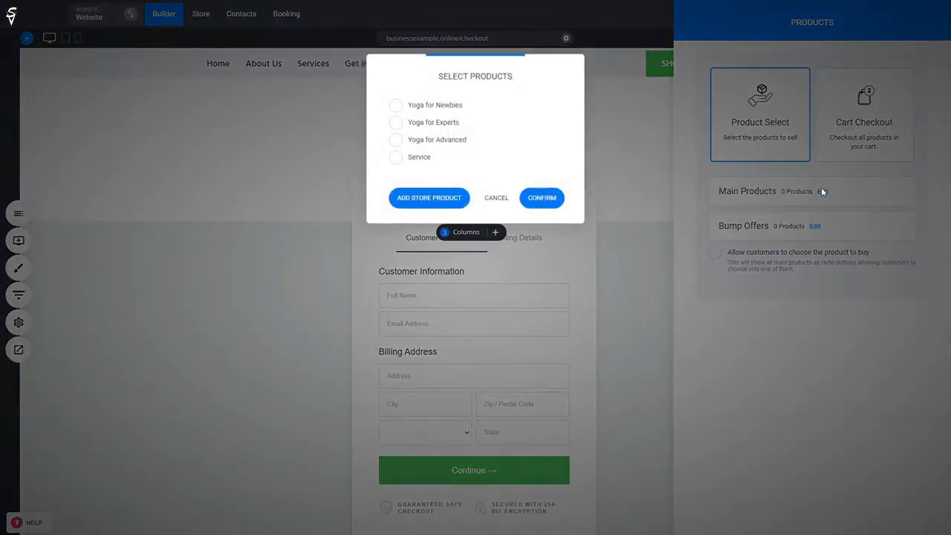
left_click(420, 158)
left_click(545, 202)
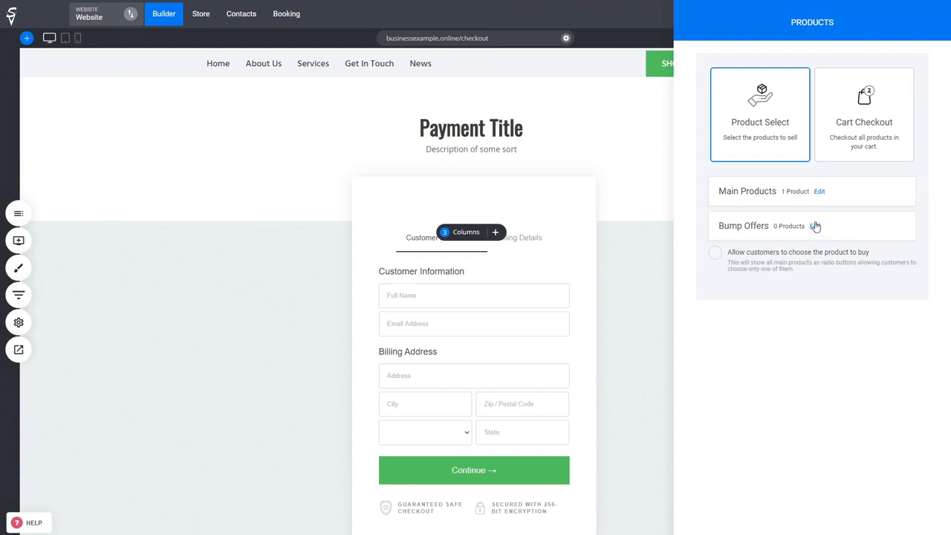
left_click(578, 307)
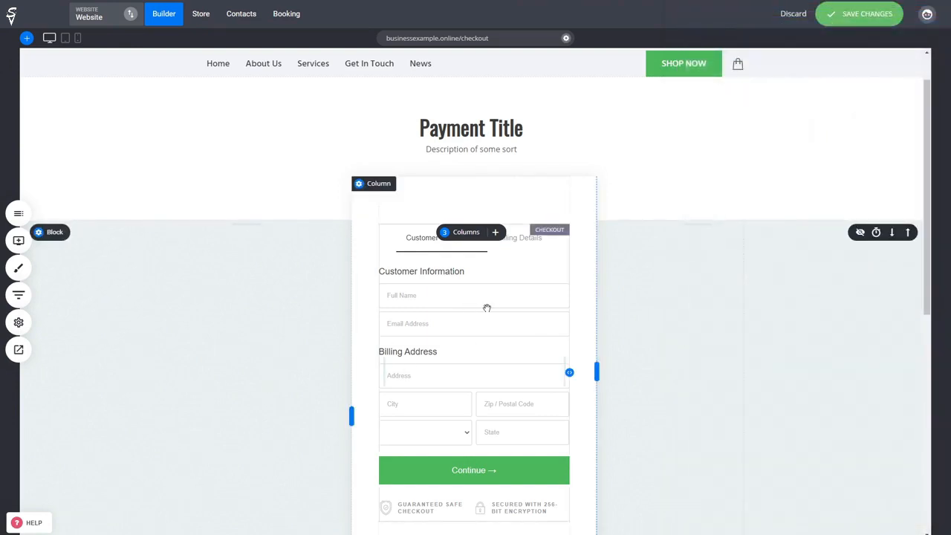
- Review the checkout form's styling options and its settings for the thank you page, discounts and customer registrations
left_click(437, 211)
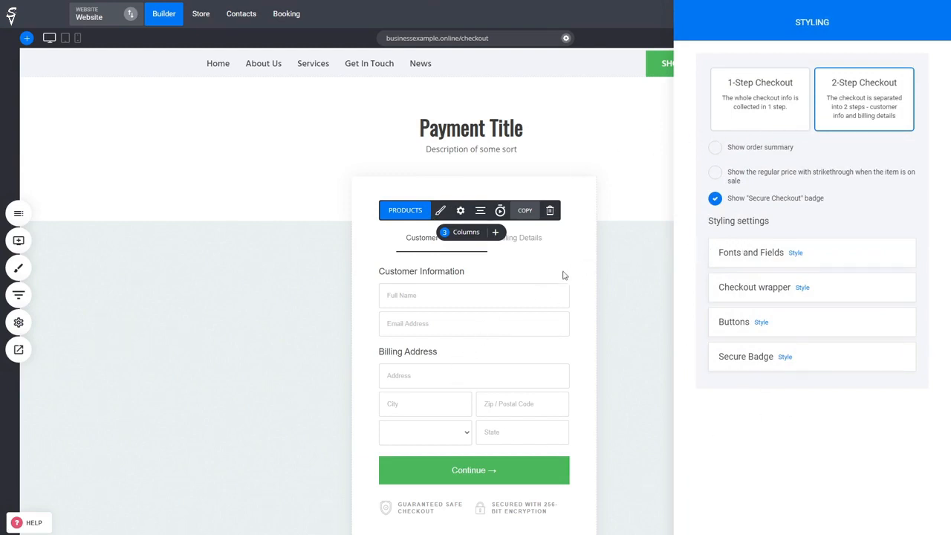
left_click(603, 338)
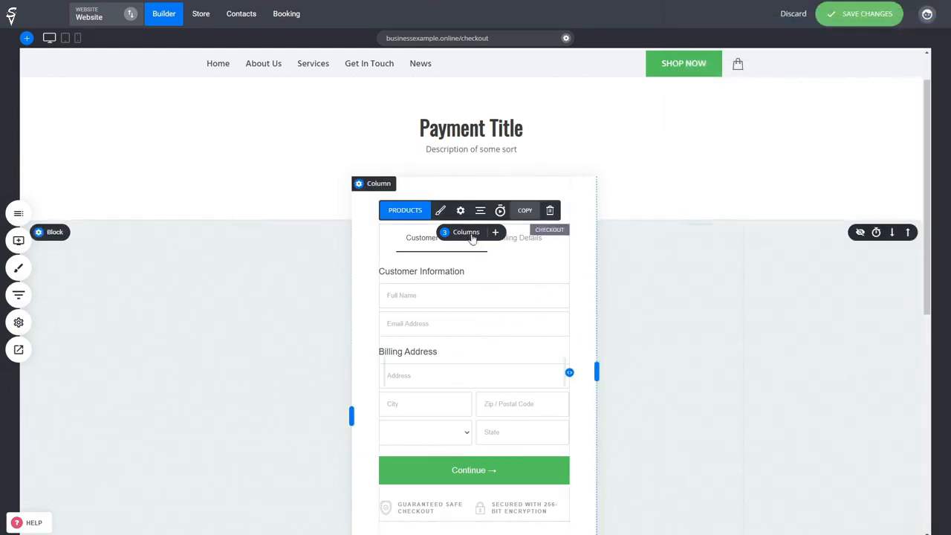
left_click(460, 210)
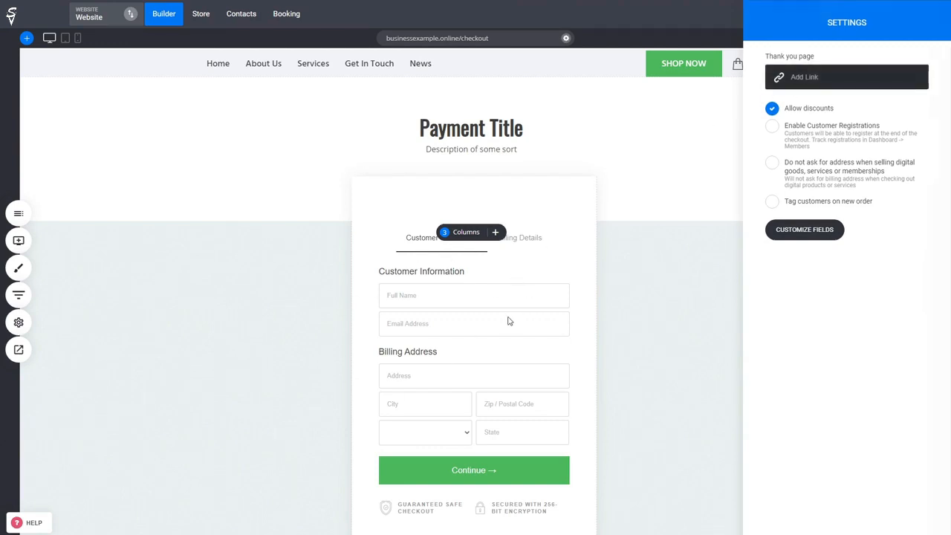
left_click(450, 256)
- Switch the checkout form's layout to 1-Step Checkout
left_click(439, 210)
left_click(721, 118)
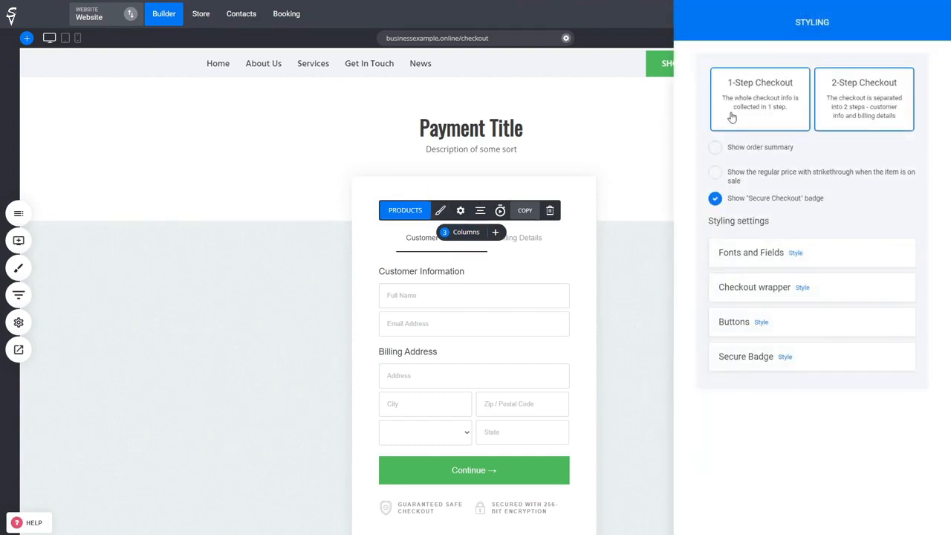
left_click(578, 324)
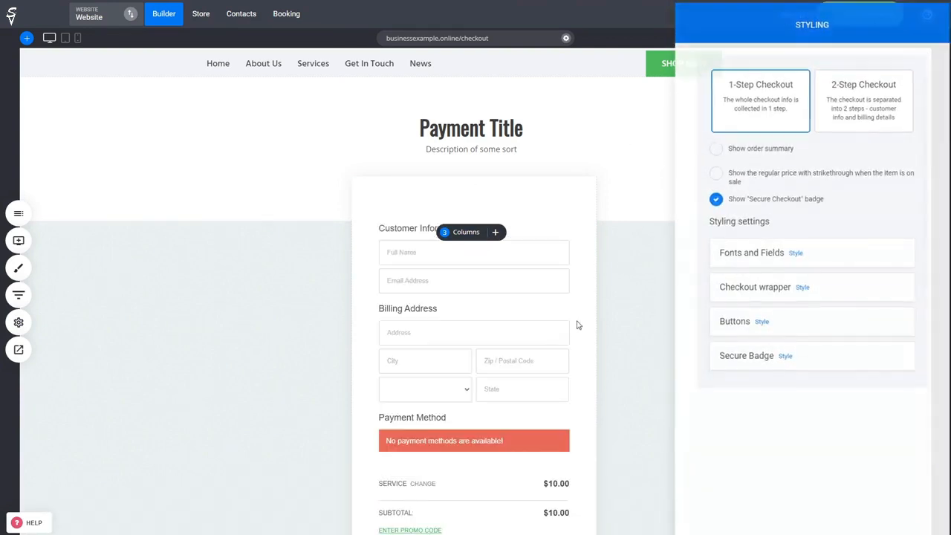
- Delete the extra BRAND block between the checkout section and the site footer, and save the page changes
scroll(619, 446, "down", 3)
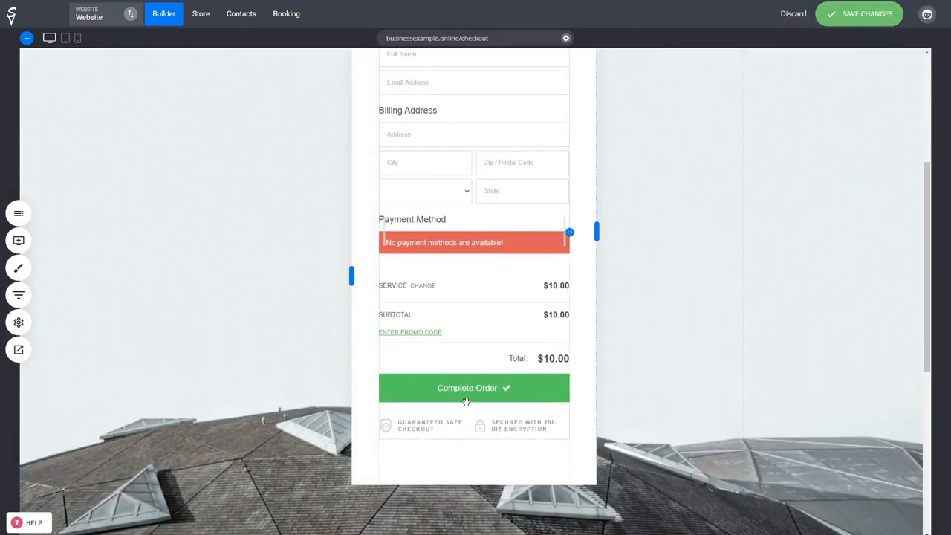
scroll(505, 400, "down", 2)
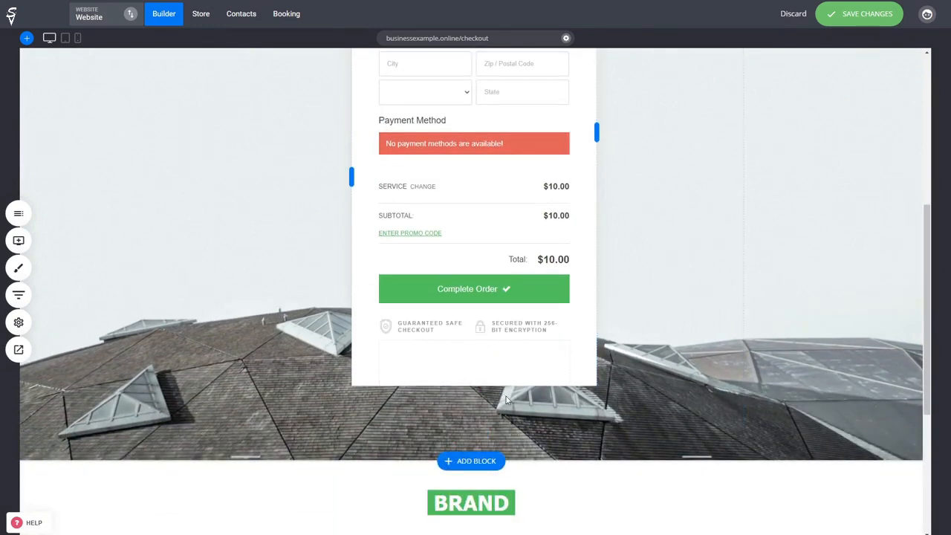
scroll(506, 400, "down", 4)
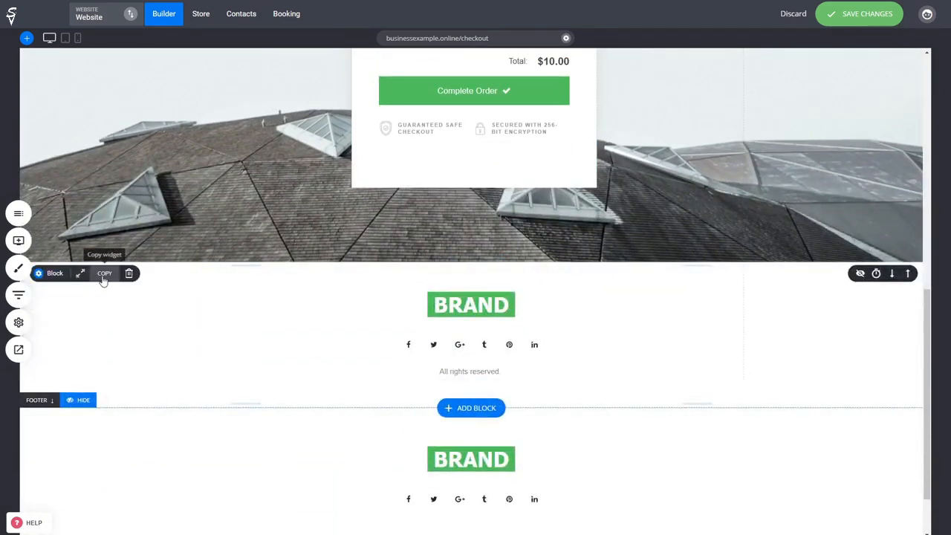
left_click(134, 280)
left_click(510, 237)
scroll(627, 253, "up", 8)
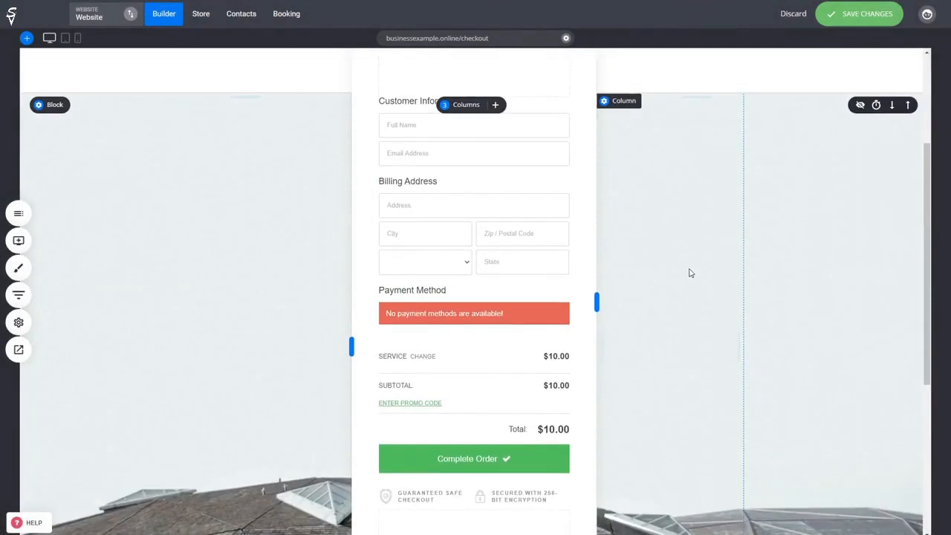
key("ctrl+s")
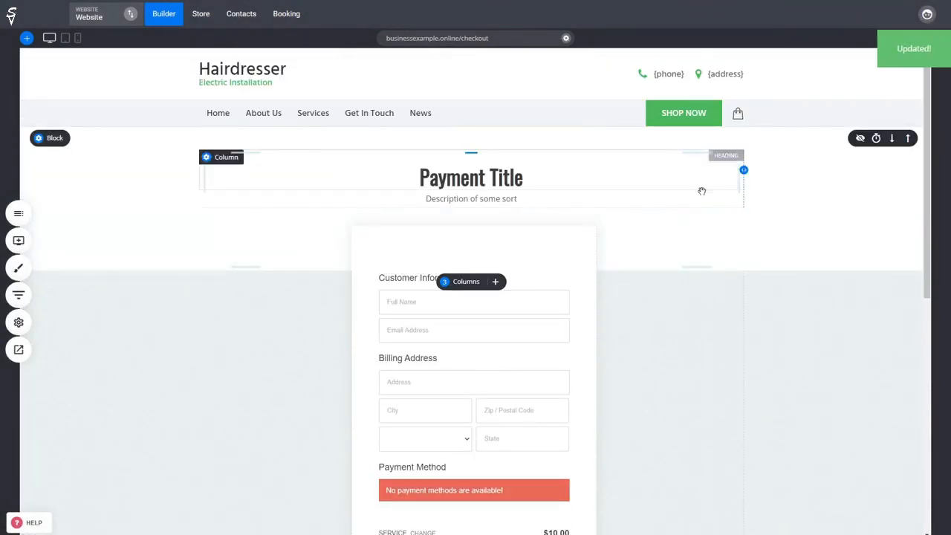
- Preview the Checkout page in a new tab, examine the form down to the Complete Order button, and dismiss the marketing guide popup
left_click(20, 355)
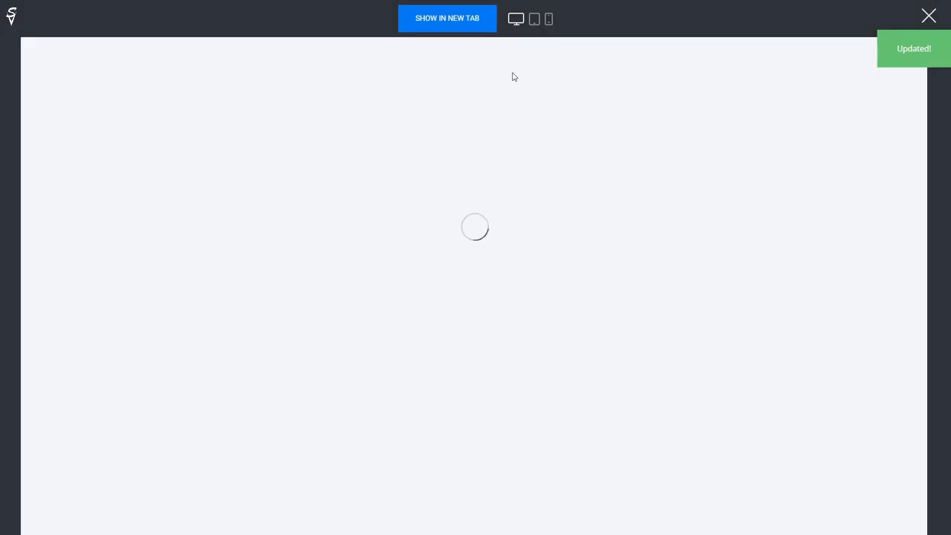
left_click(466, 23)
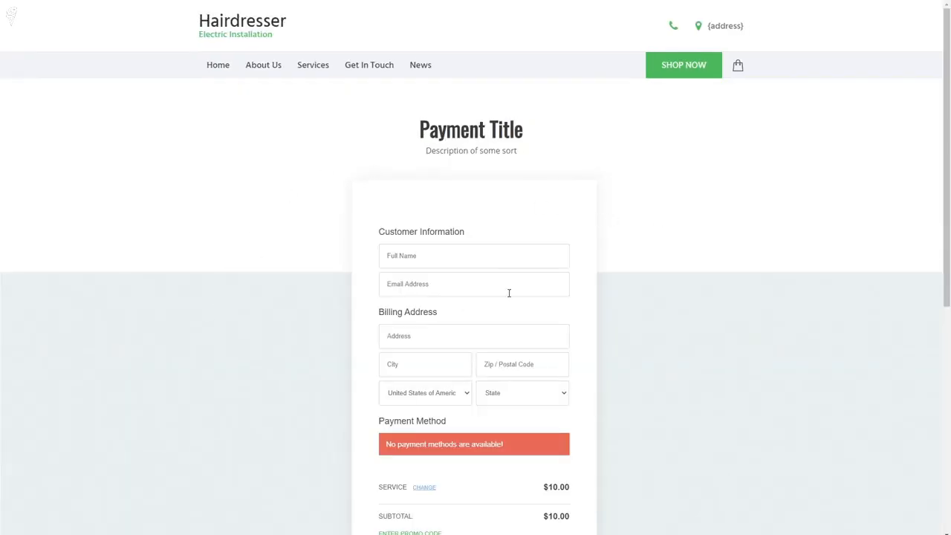
scroll(649, 278, "down", 1)
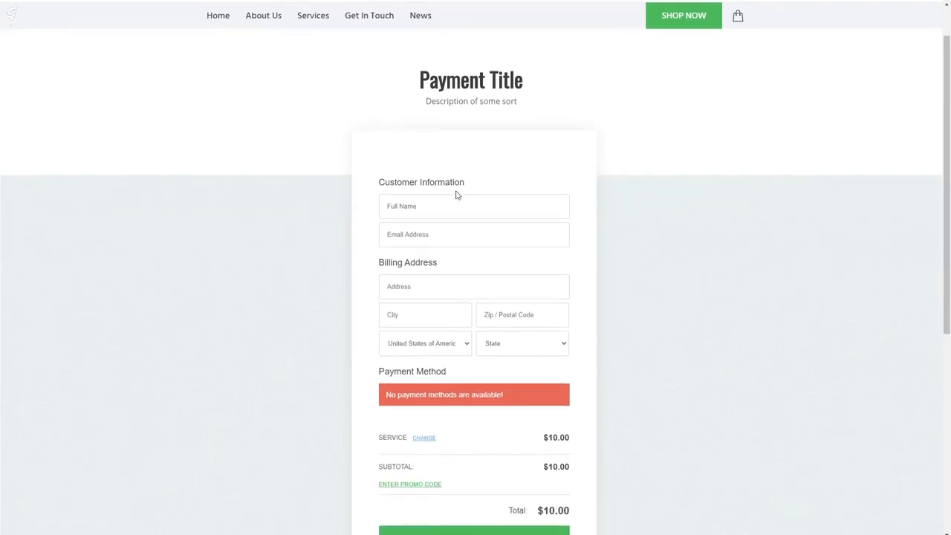
scroll(688, 393, "down", 3)
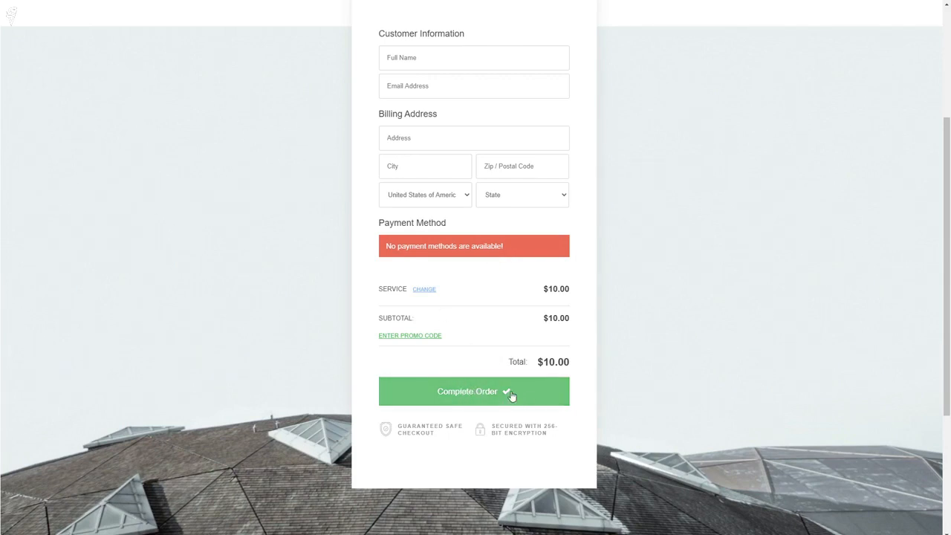
scroll(626, 360, "up", 4)
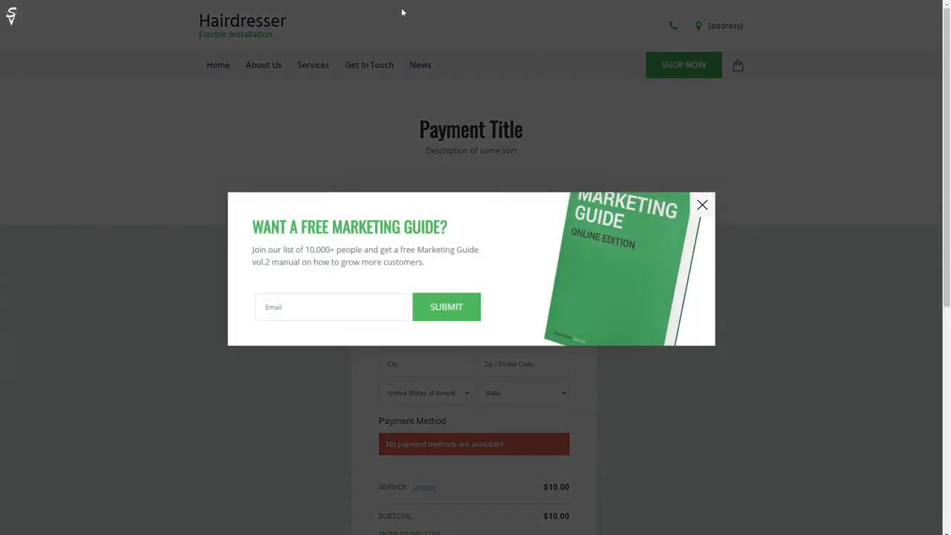
left_click(701, 206)
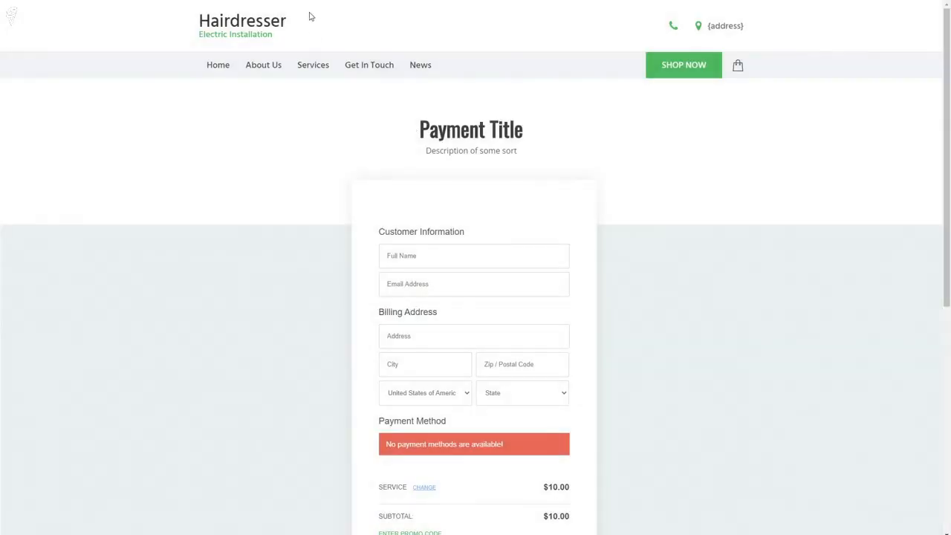
- Close the Checkout page preview and open the payment settings of the online store
key("ctrl+w")
key("ctrl+w")
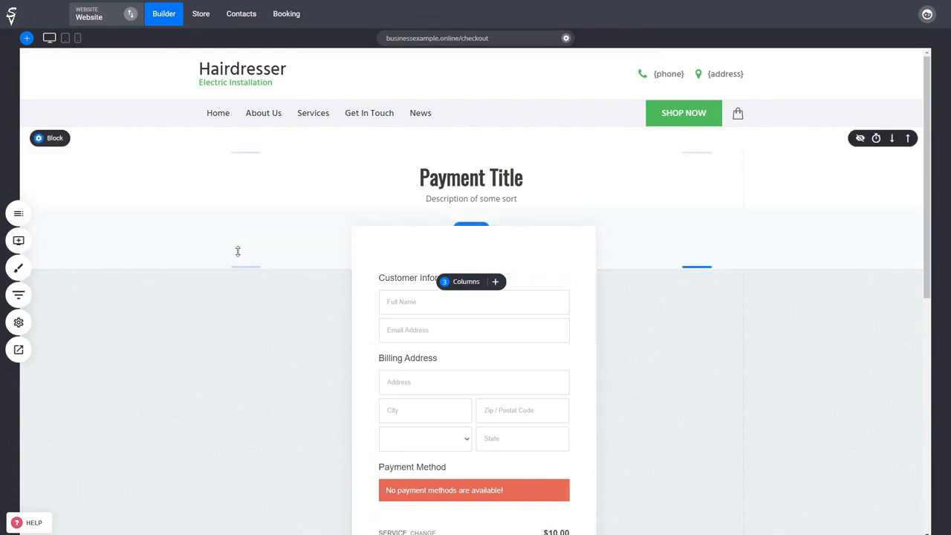
left_click(201, 16)
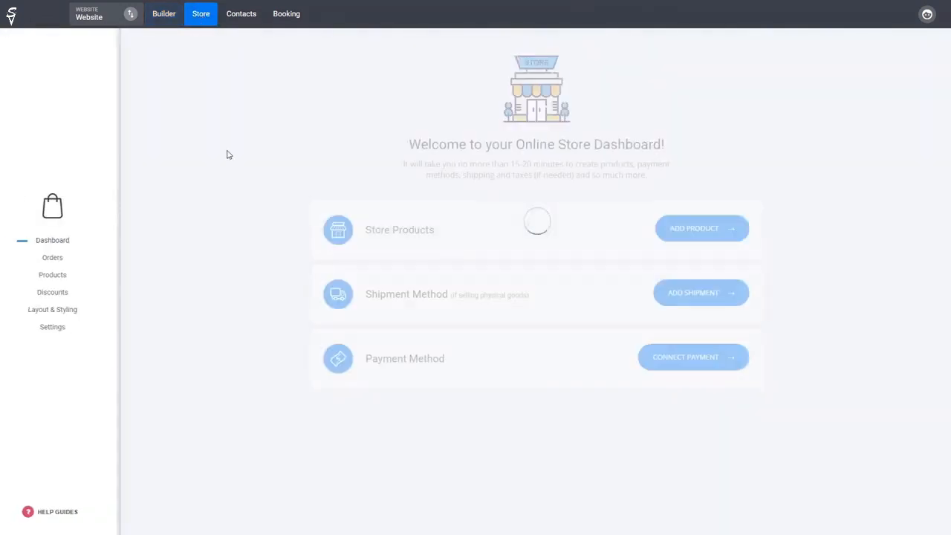
left_click(67, 330)
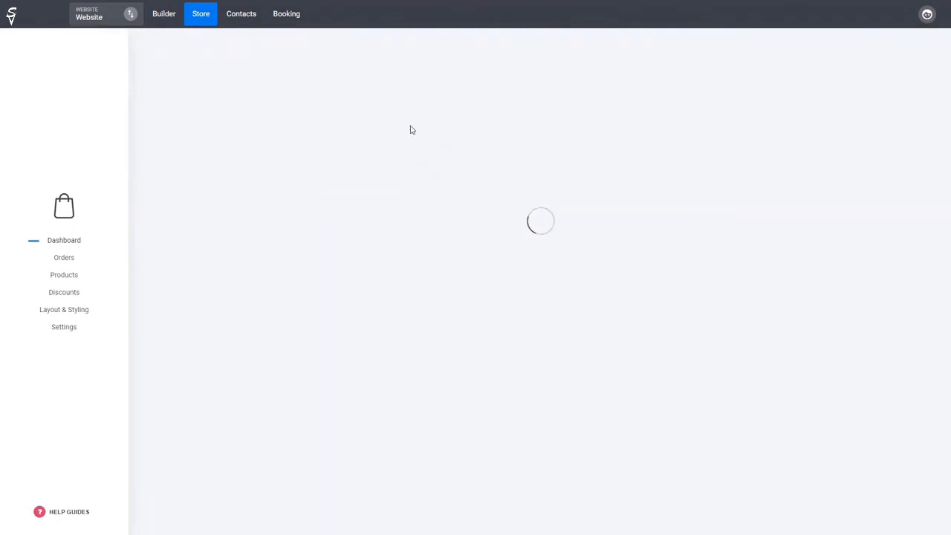
left_click(408, 117)
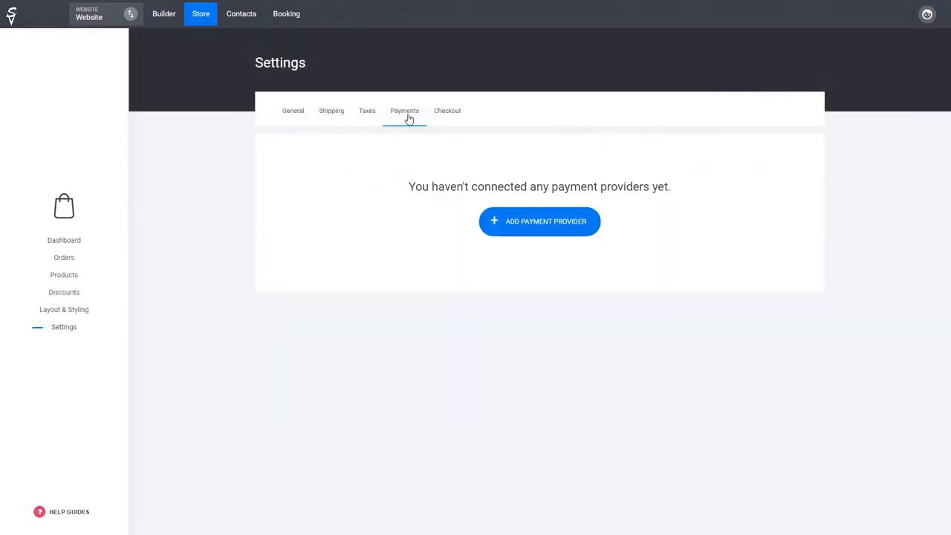
- Look through the available payment providers and connect Stripe to the store, leaving its keys empty, and return to the website builder
left_click(515, 217)
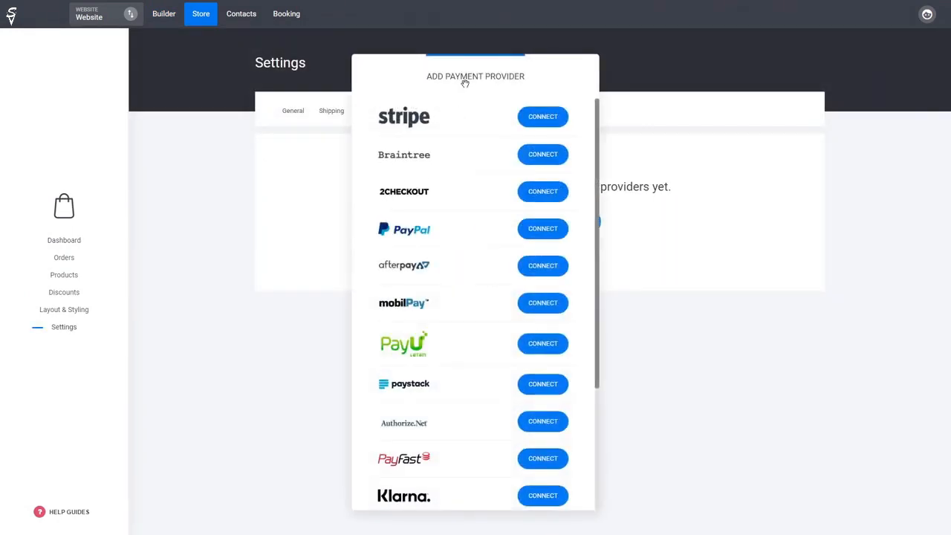
left_click_drag(462, 80, 305, 86)
scroll(337, 216, "down", 3)
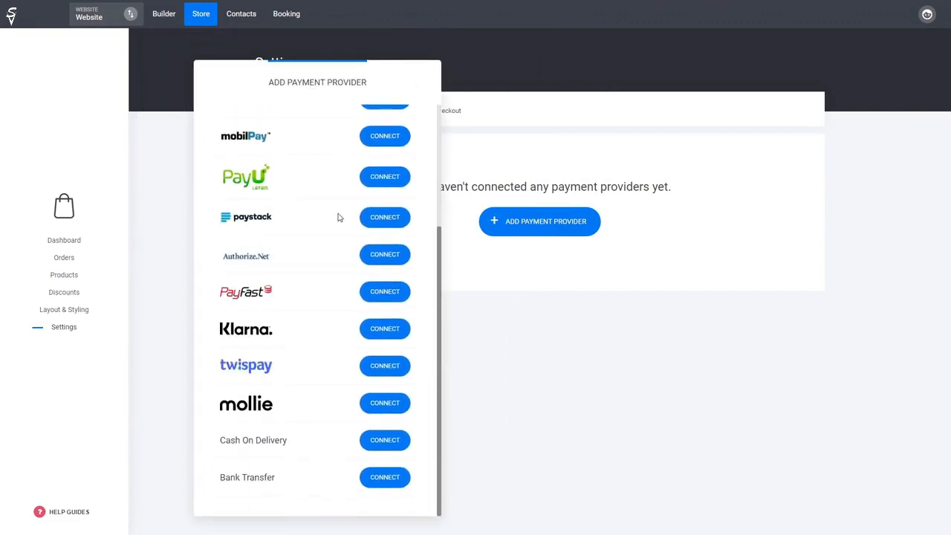
scroll(331, 289, "up", 3)
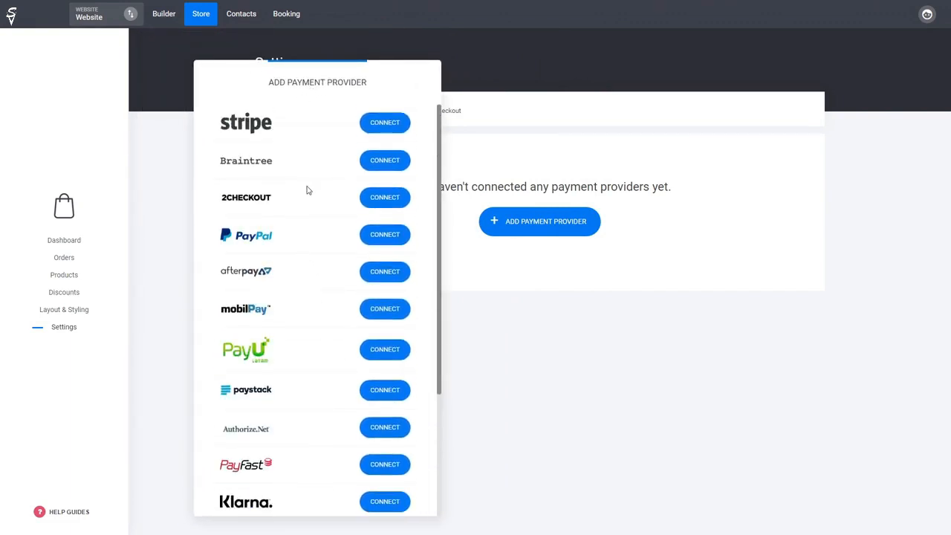
left_click(379, 124)
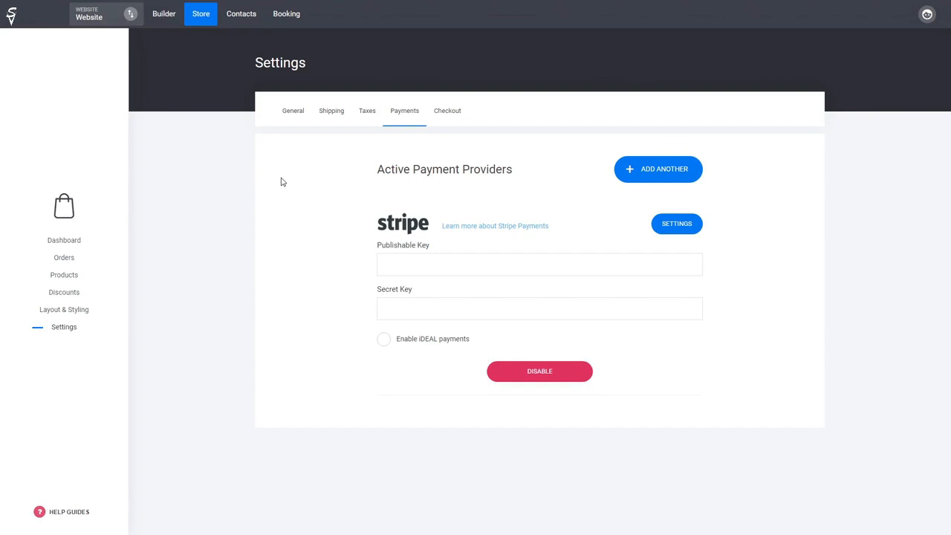
left_click(168, 17)
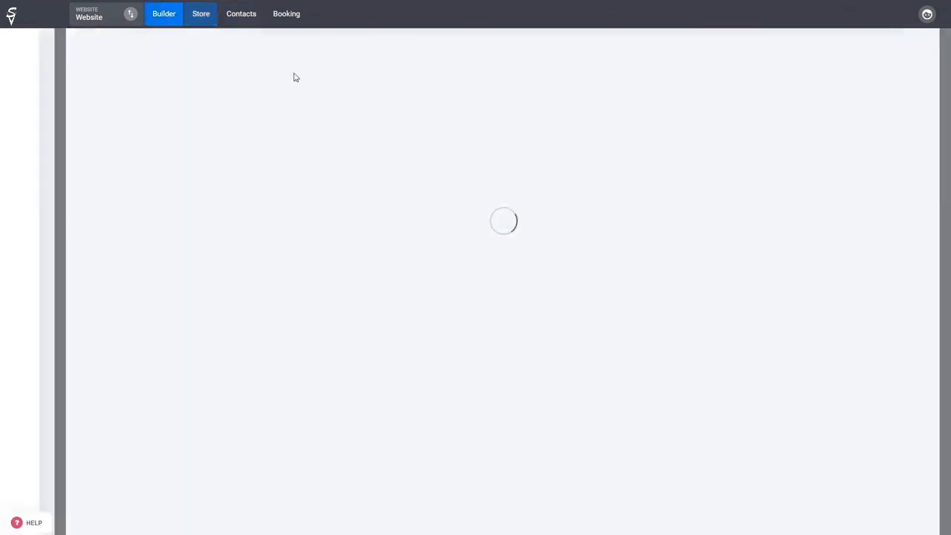